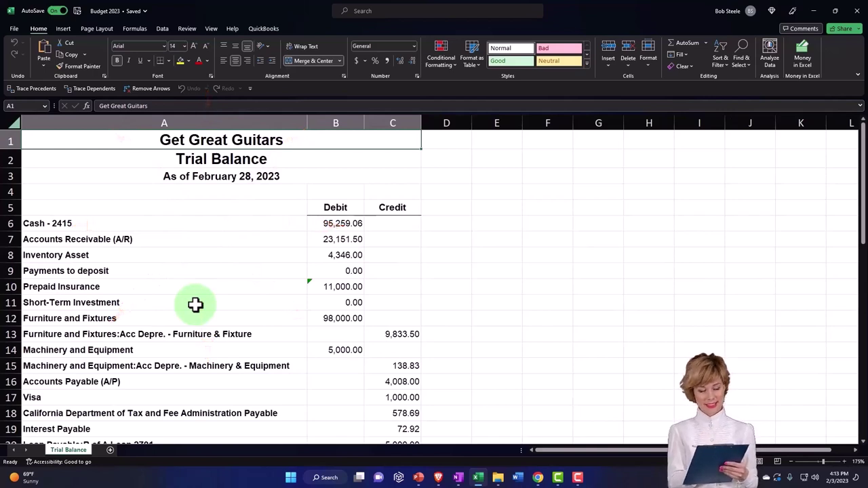
click(120, 257)
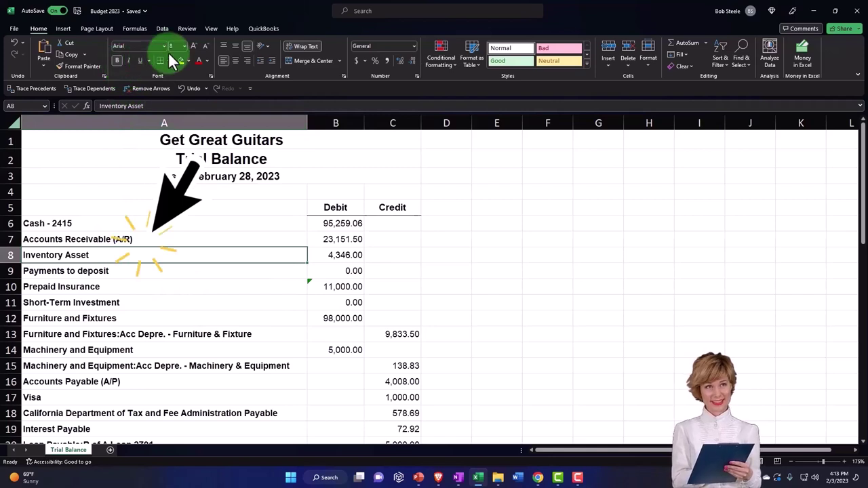
click(171, 140)
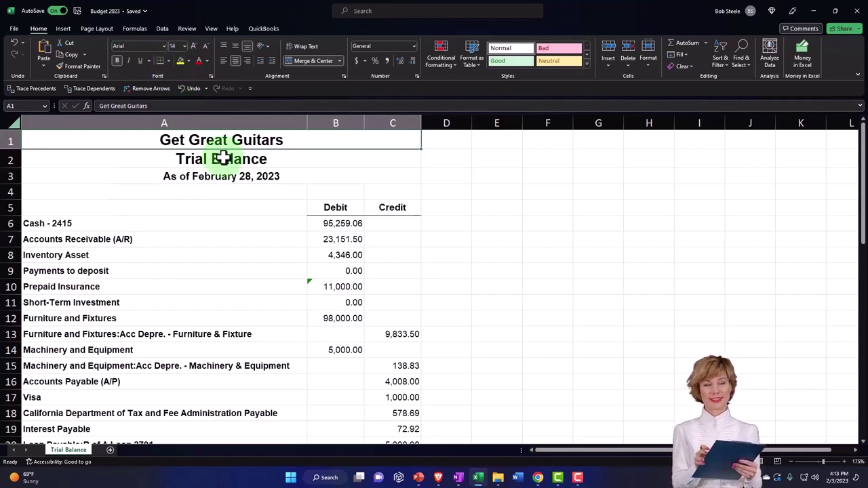
click(281, 150)
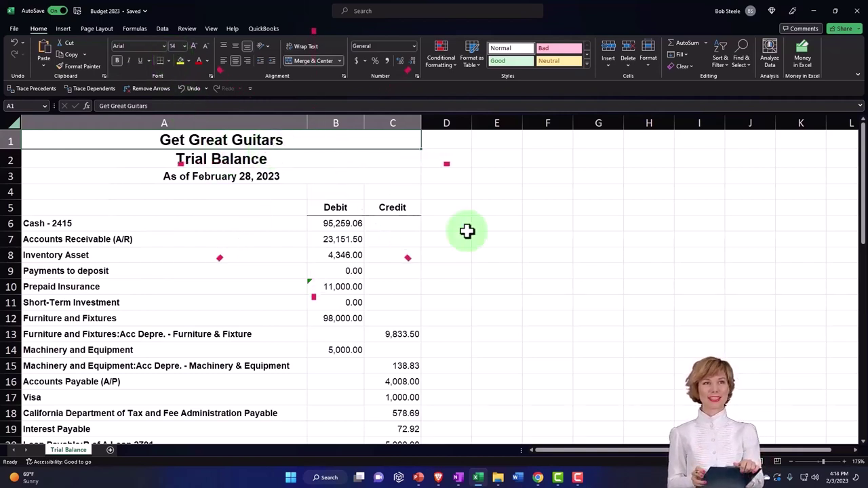
Strip the report's formatting by copying the plain format of blank cell F7 onto the entire sheet
click(559, 237)
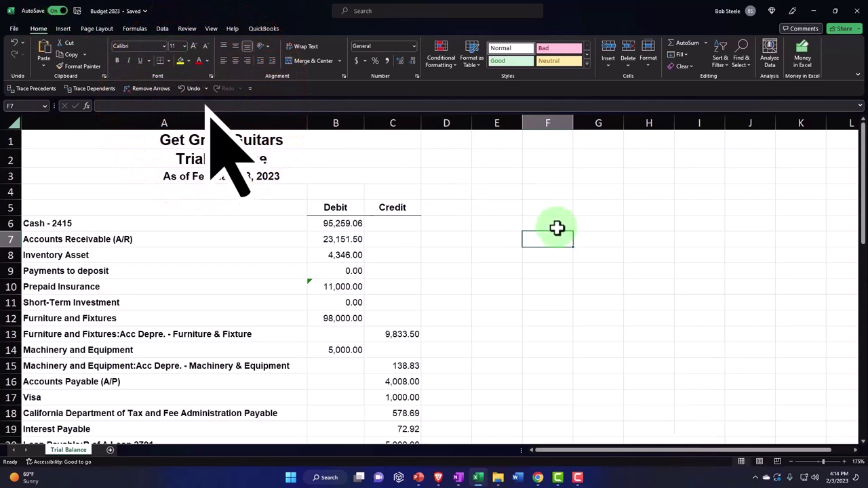
click(68, 66)
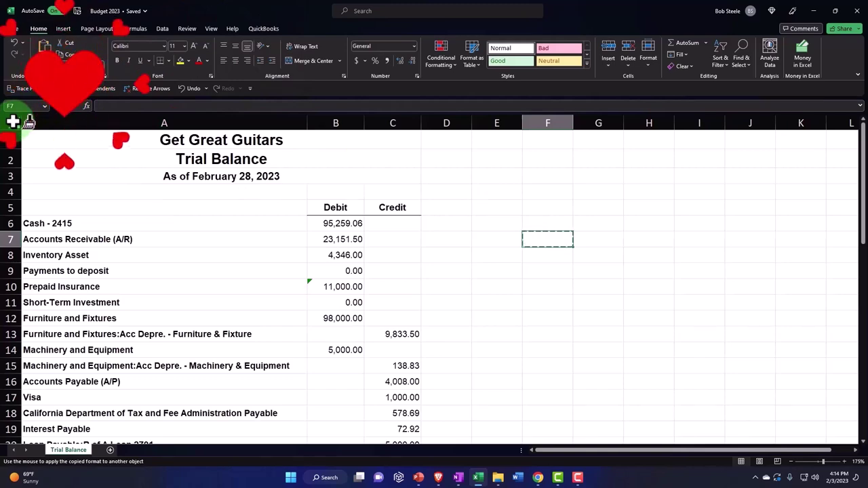
click(13, 121)
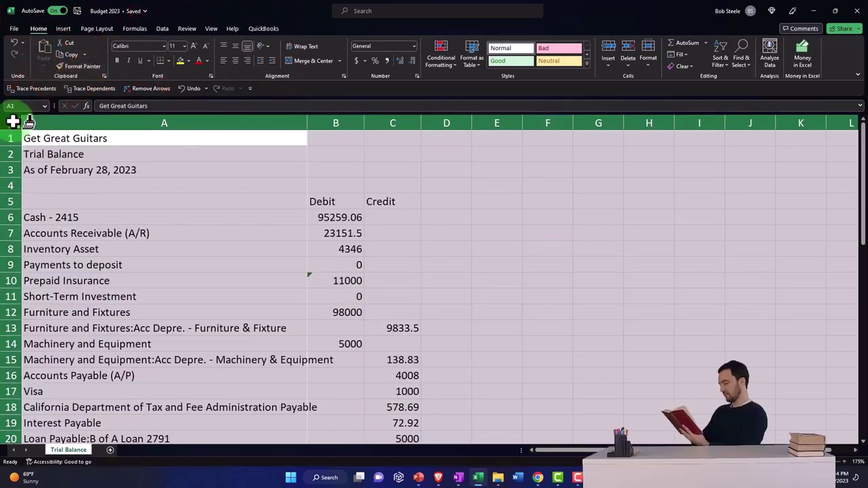
click(61, 185)
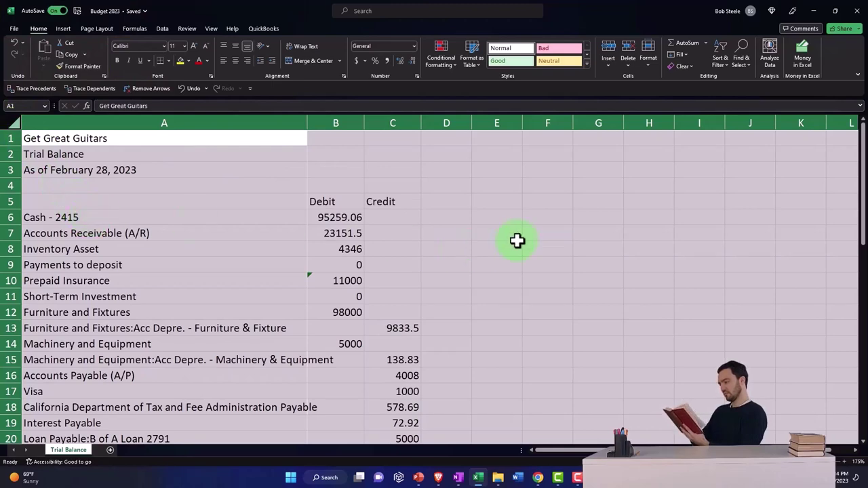
Format the entire sheet as Currency with red bracketed negative numbers, no symbol and 0 decimal places
right_click(511, 216)
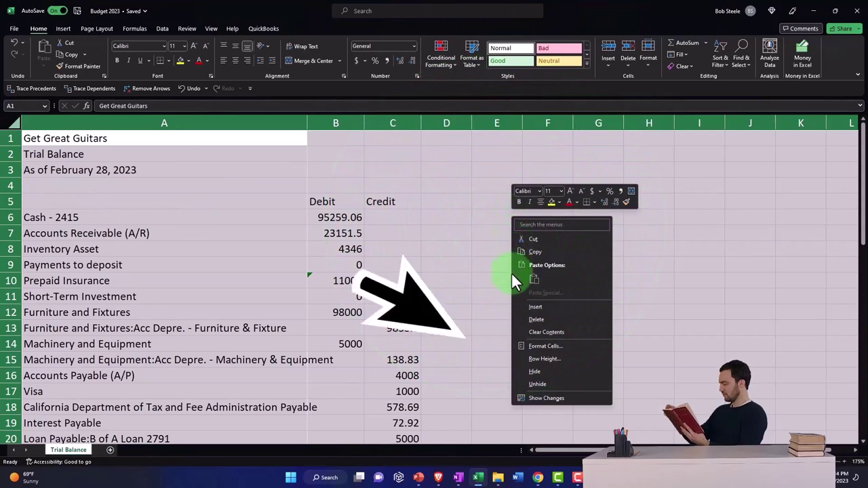
click(521, 346)
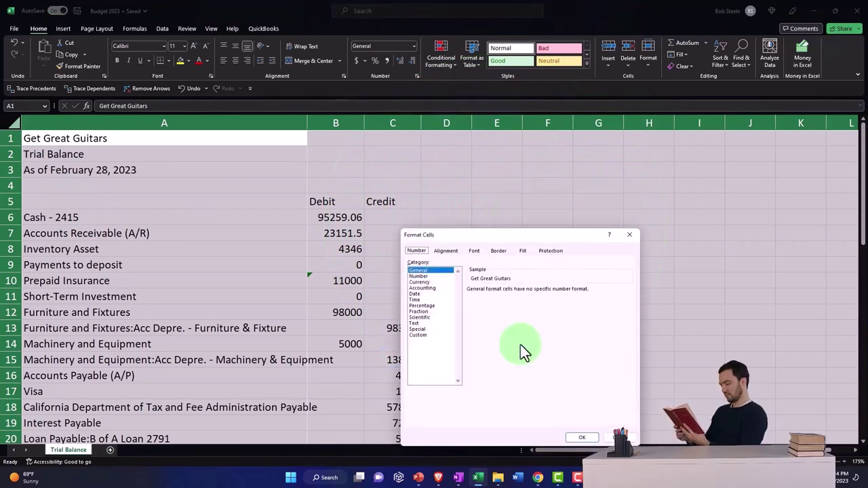
drag(489, 237, 511, 189)
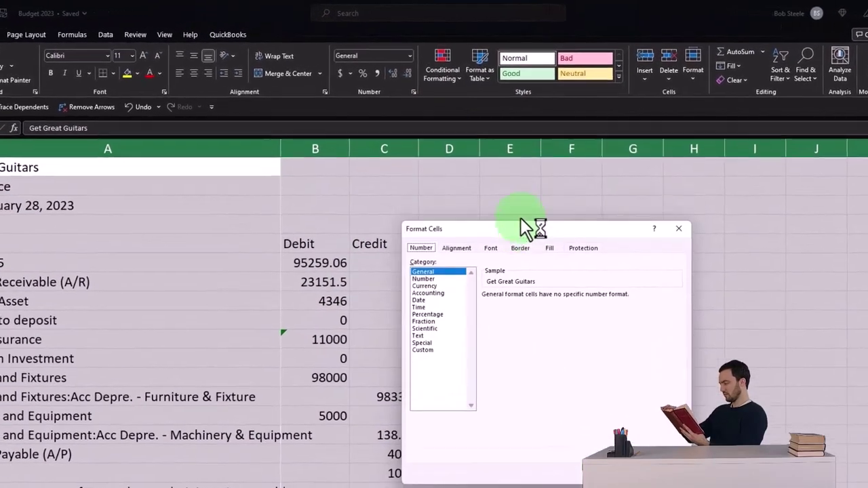
drag(522, 227, 510, 209)
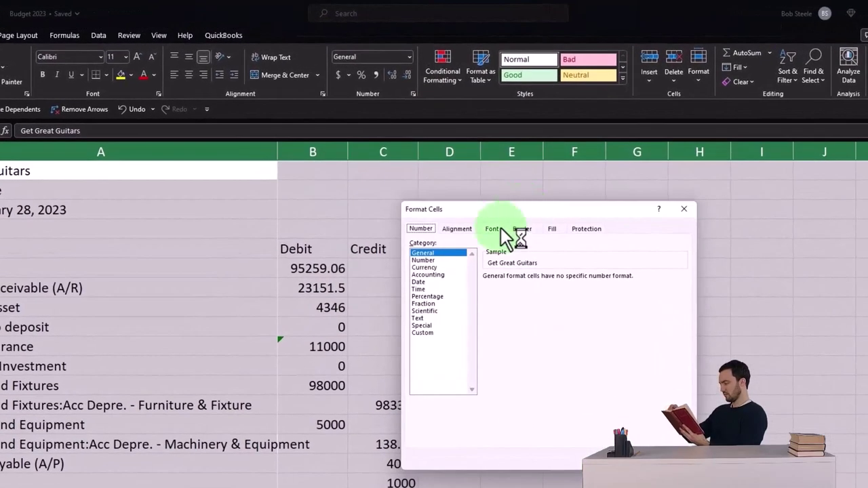
click(430, 268)
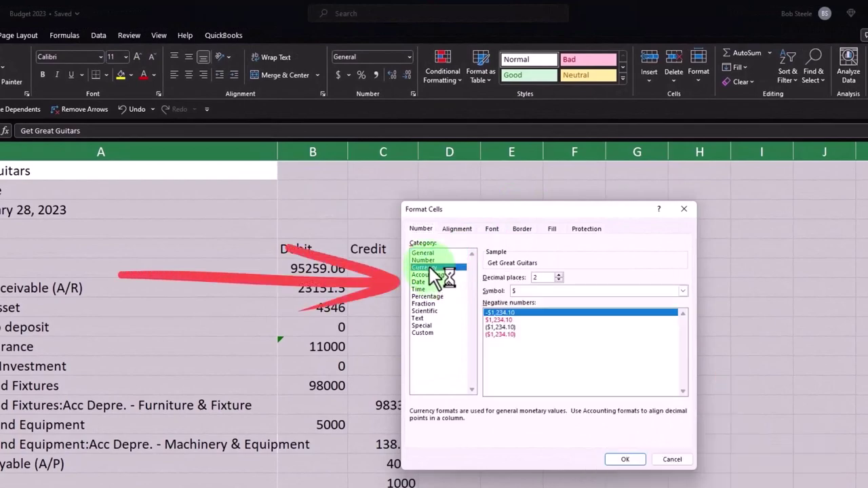
click(517, 335)
click(535, 290)
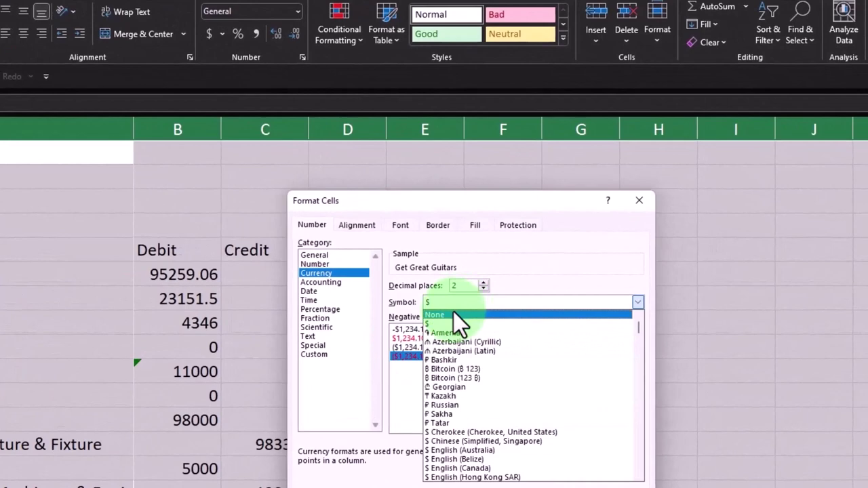
click(448, 316)
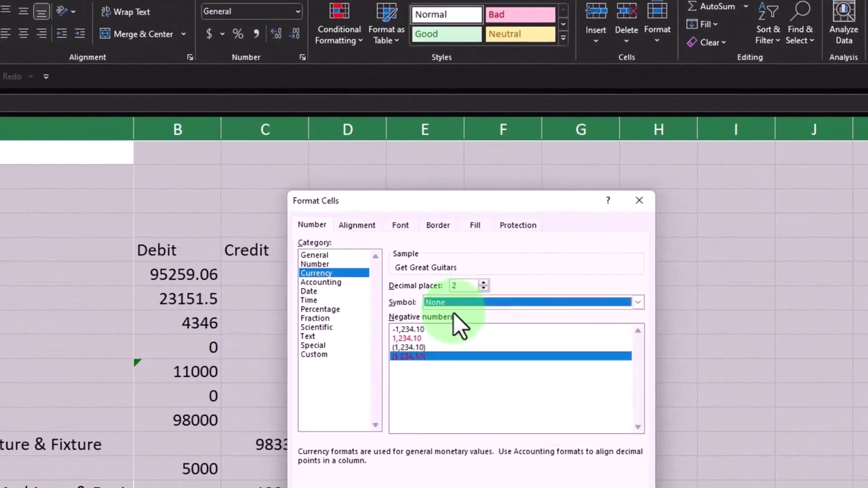
click(486, 291)
click(485, 291)
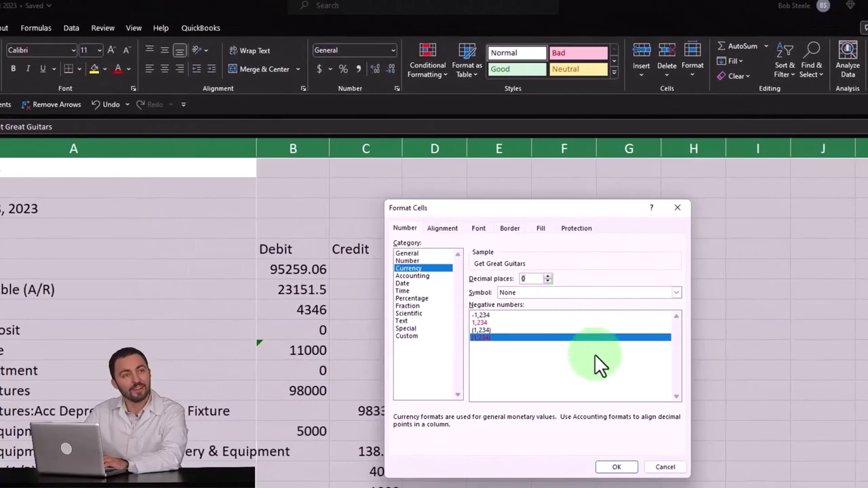
click(617, 468)
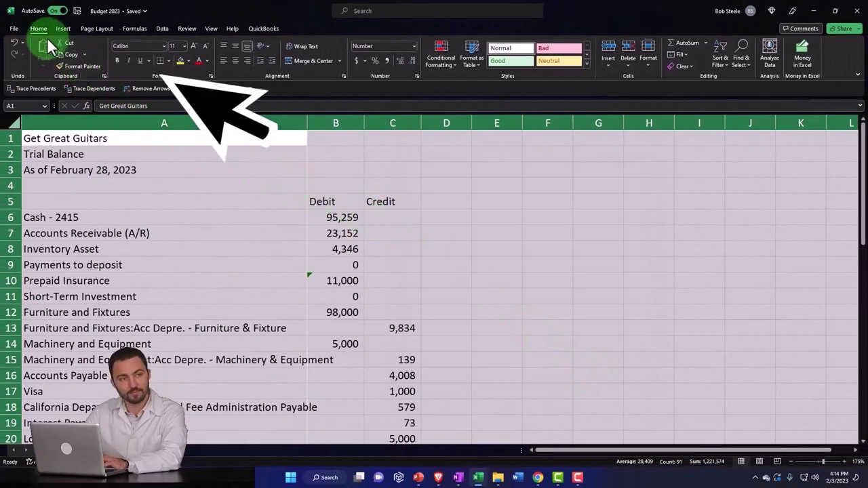
Make all text and numbers on the entire sheet bold
click(118, 60)
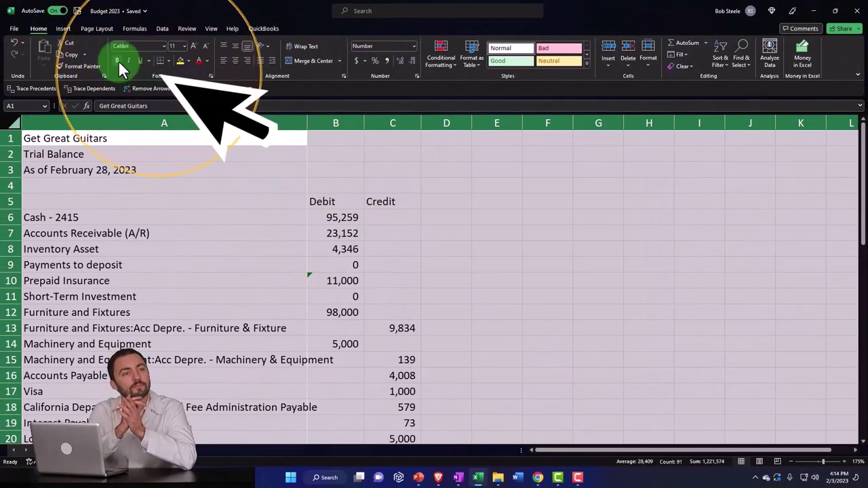
scroll(226, 281, up, 3)
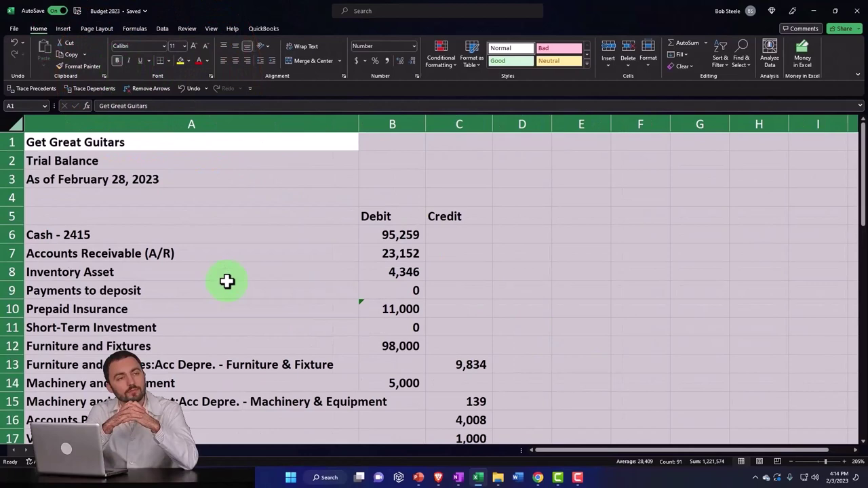
scroll(226, 280, up, 1)
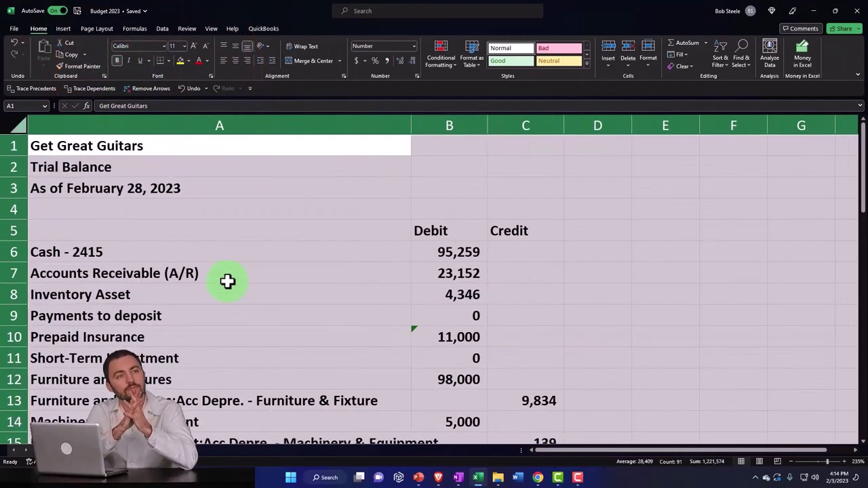
click(226, 286)
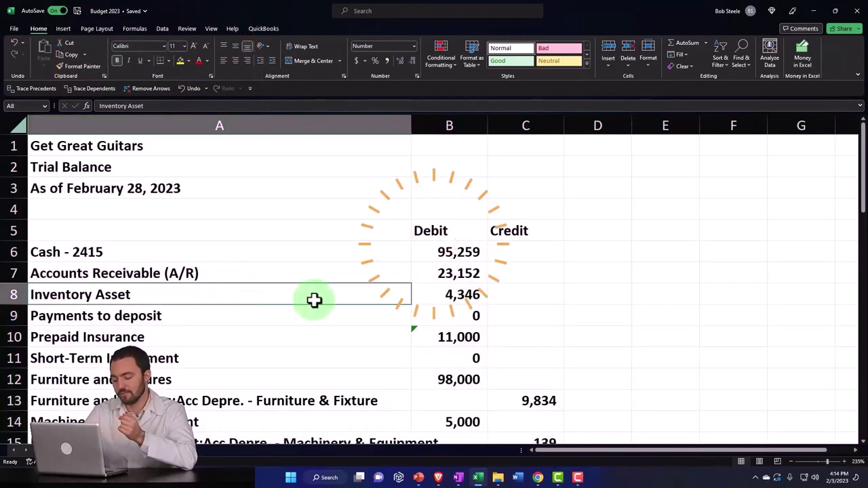
Examine how the debit and credit amounts are stored down to the TOTAL row, including the Equipment Rental Income credit cell
click(442, 291)
scroll(446, 295, down, 1)
click(449, 315)
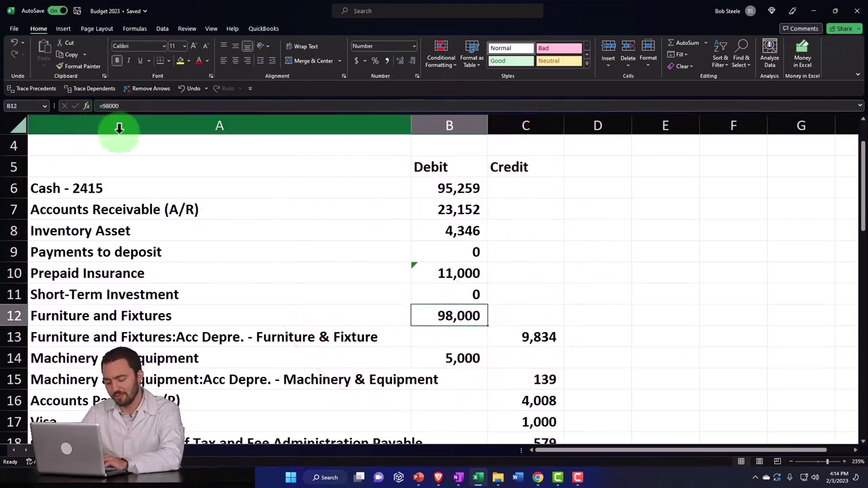
scroll(287, 285, down, 6)
double_click(538, 343)
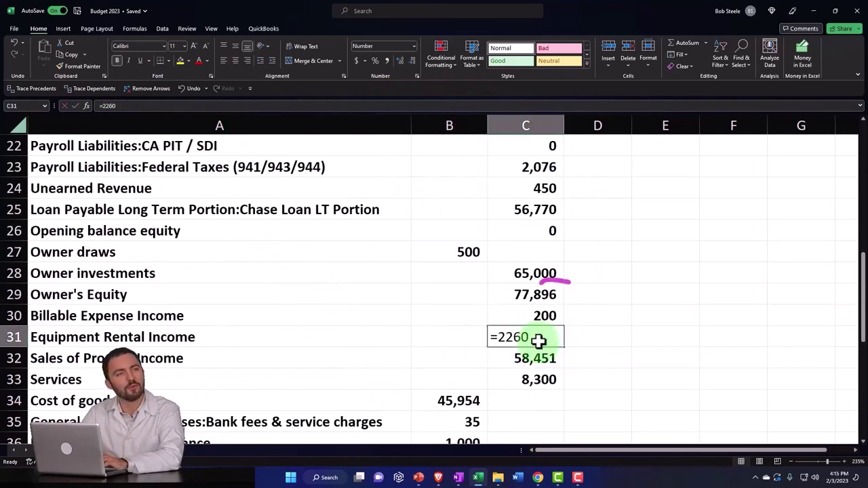
key(Return)
scroll(538, 342, down, 1)
scroll(538, 343, down, 5)
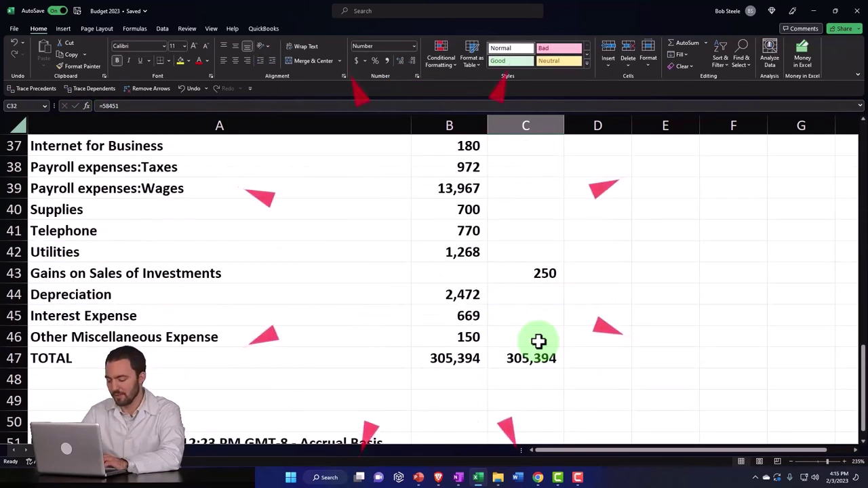
scroll(538, 341, down, 1)
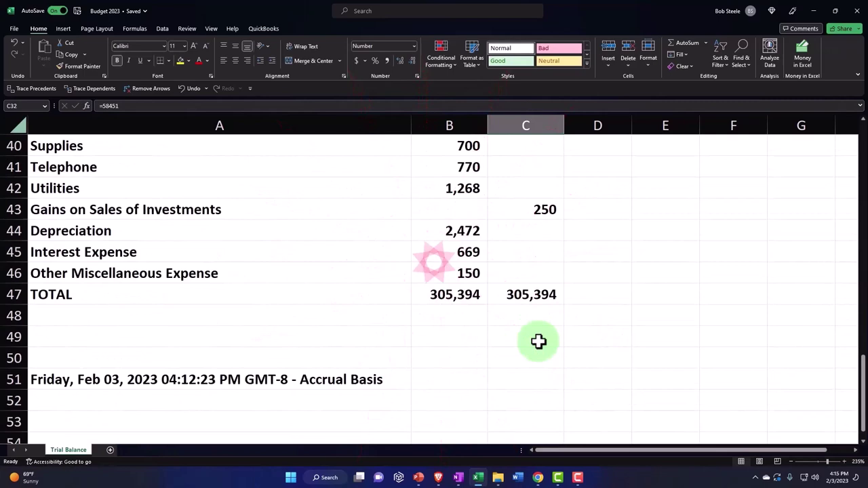
Copy the Debit and Credit columns B and C and paste them over themselves as values only
scroll(537, 341, up, 13)
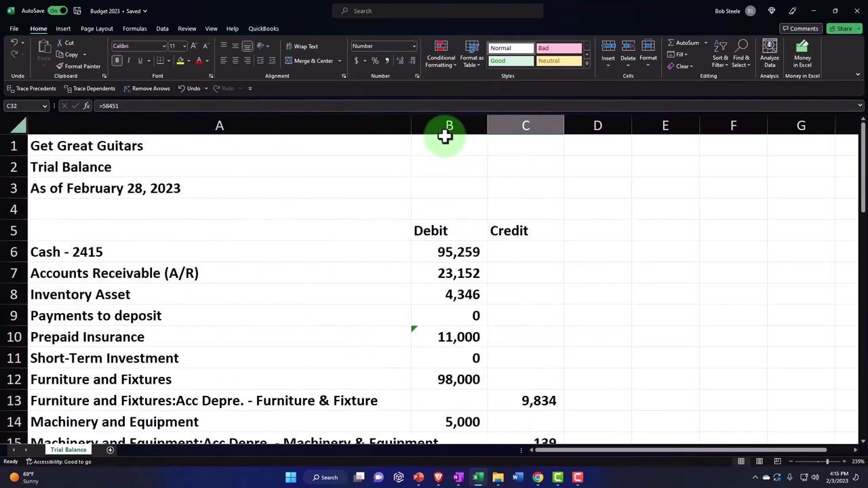
drag(438, 122, 496, 126)
right_click(461, 171)
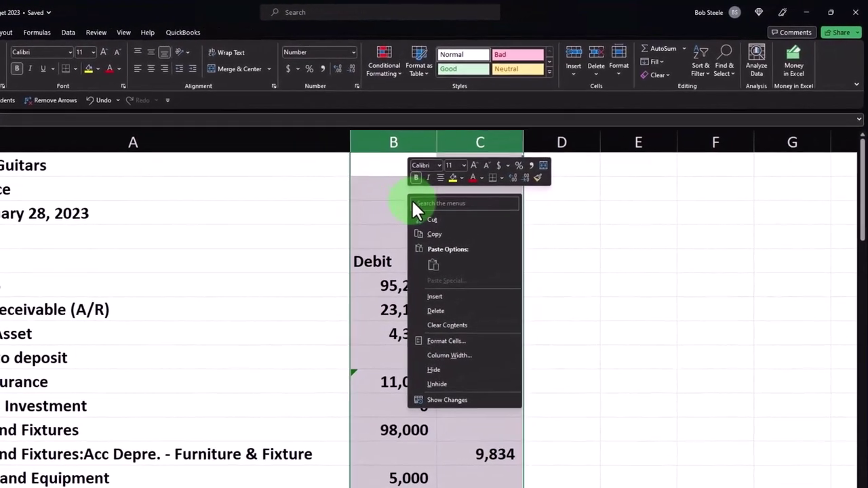
click(425, 235)
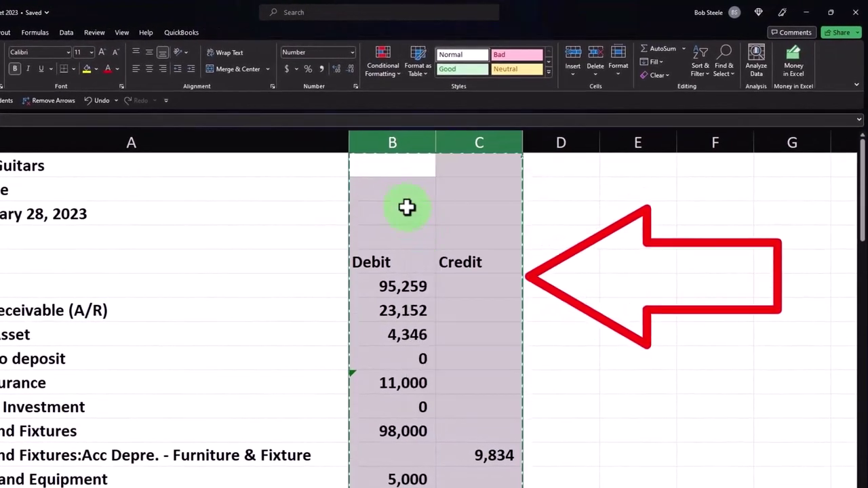
right_click(396, 190)
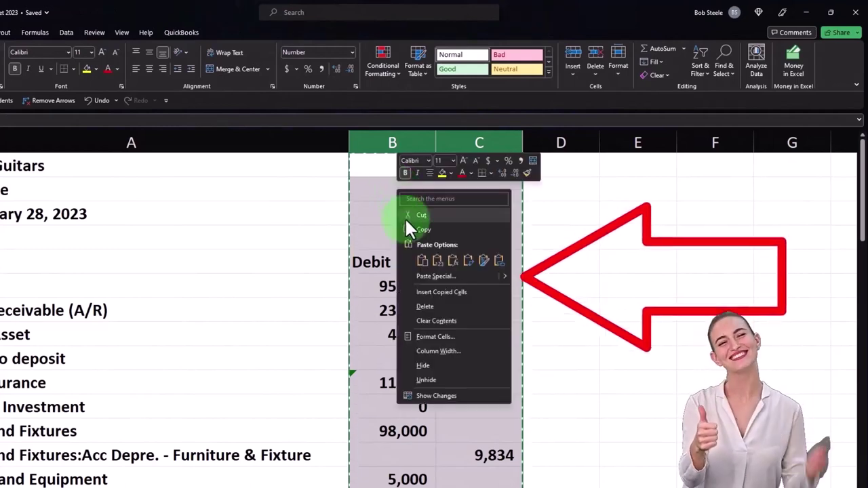
click(437, 260)
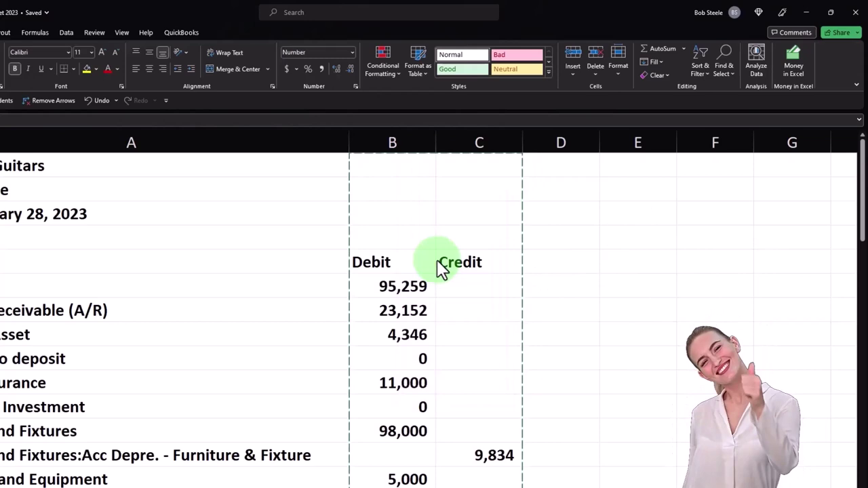
Check the underlying contents of the Accounts Receivable debit cell and the debit cell of the TOTAL row
double_click(386, 310)
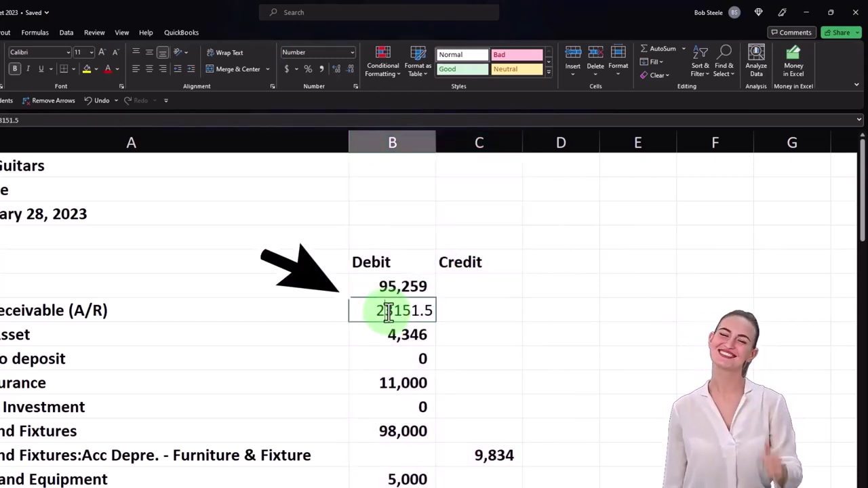
key(Return)
scroll(388, 311, down, 15)
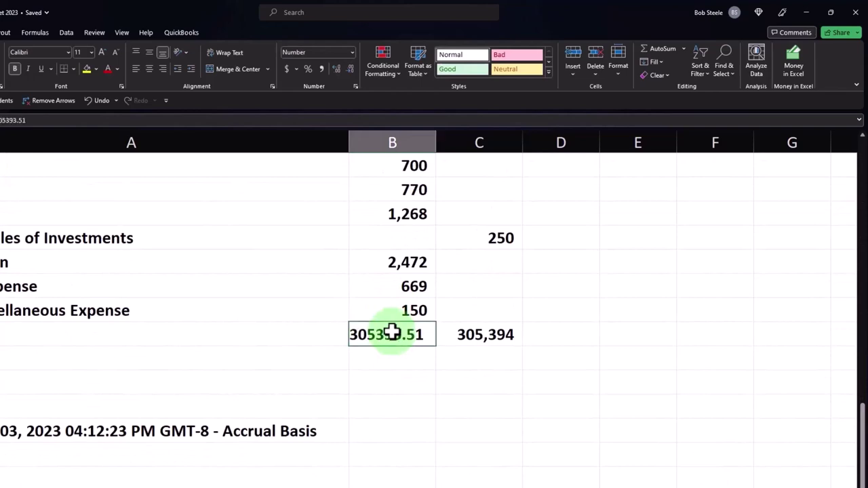
double_click(392, 333)
key(Return)
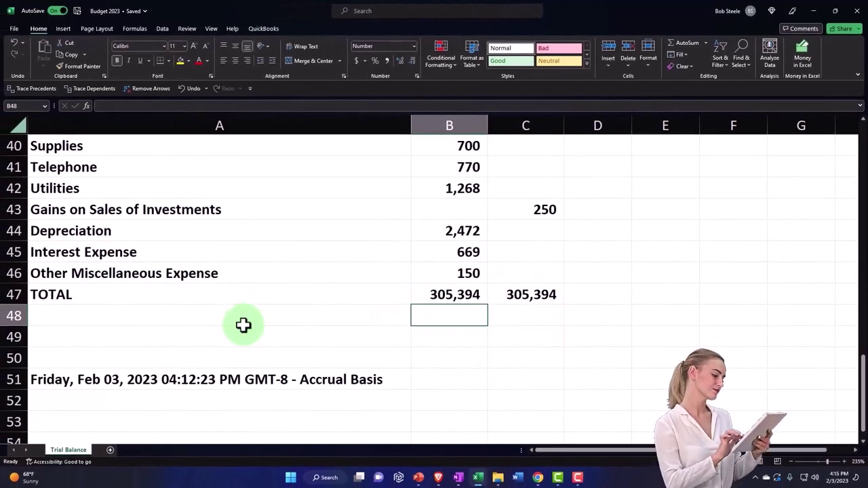
Delete rows 1 to 5 containing the company name, report title, date and the Debit and Credit headings
scroll(244, 325, up, 13)
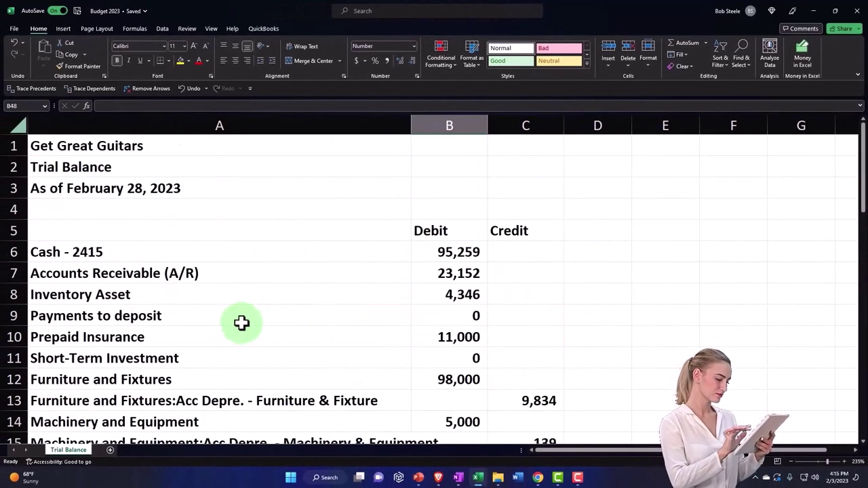
click(11, 144)
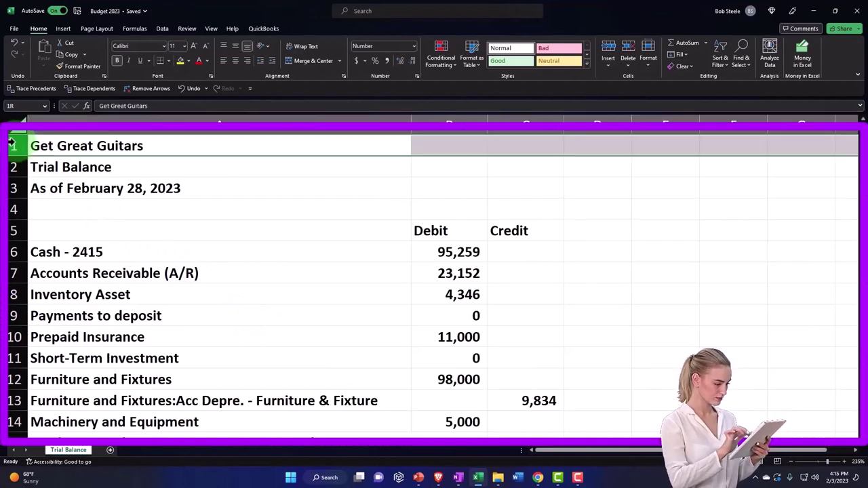
drag(11, 144, 19, 225)
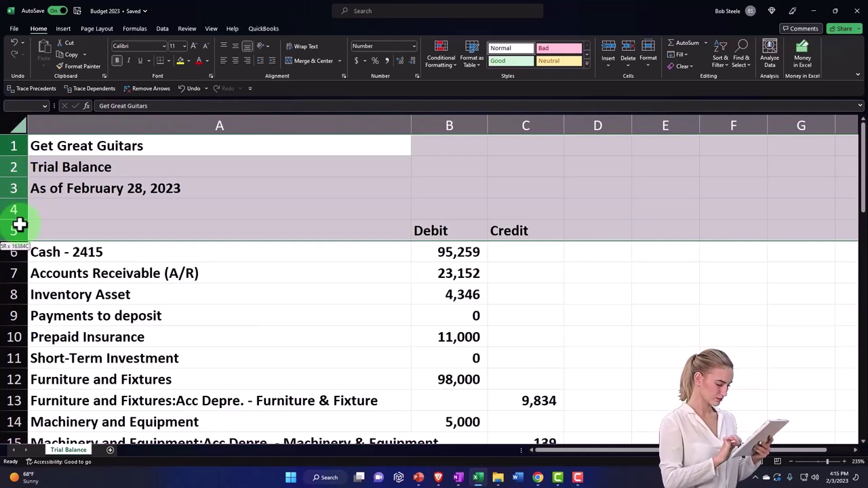
right_click(146, 217)
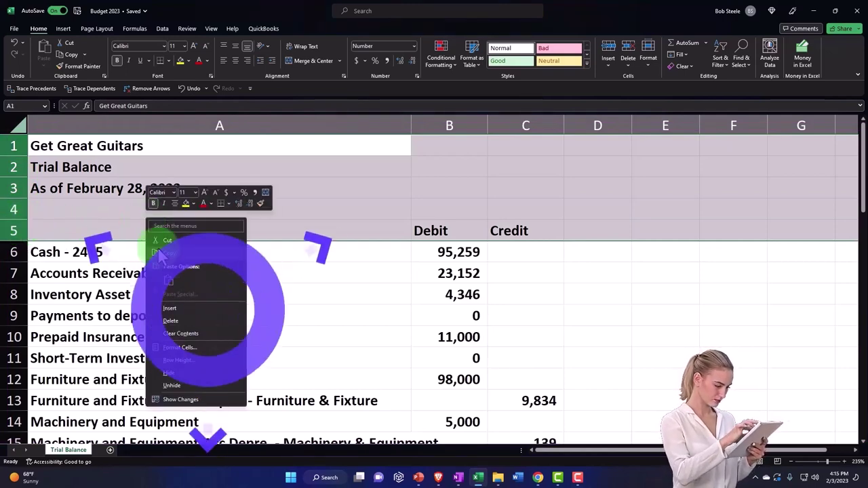
click(170, 316)
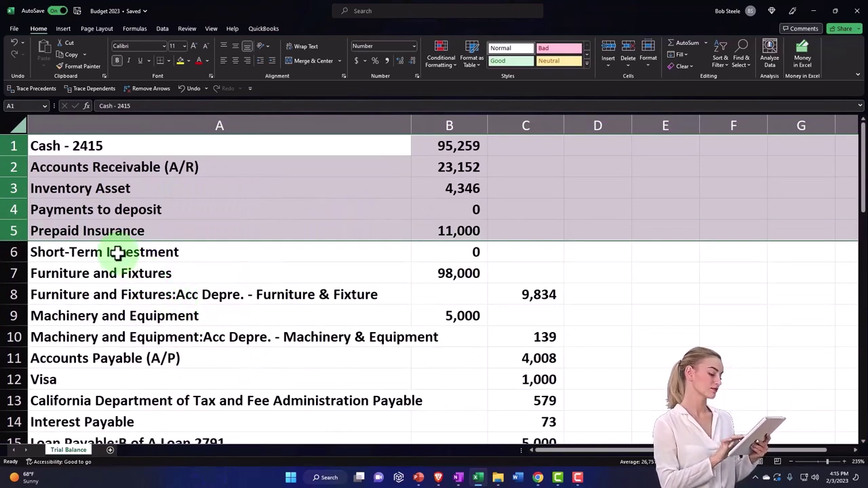
Delete the balance sheet account rows from Cash through Owner's Equity, rows 1 to 24
scroll(116, 252, down, 3)
scroll(118, 252, down, 1)
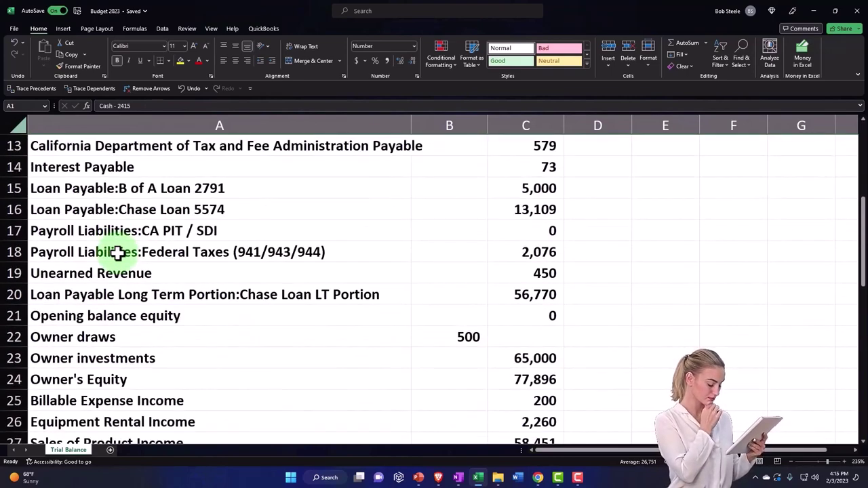
scroll(118, 252, up, 4)
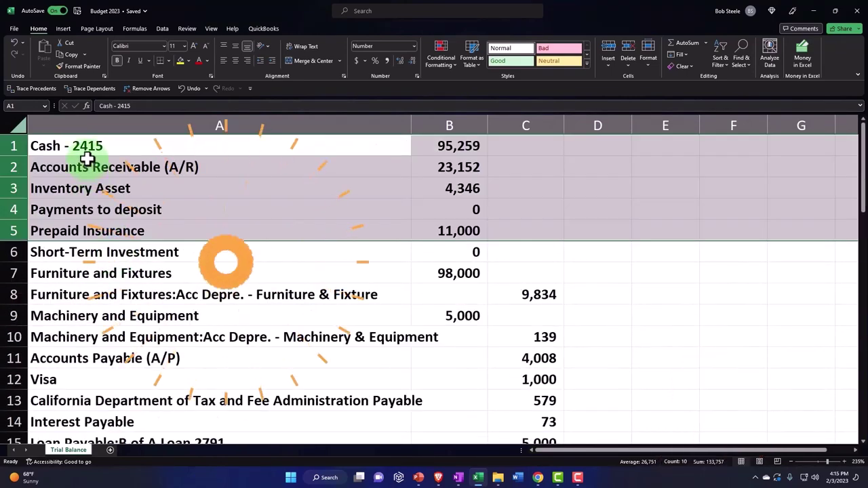
drag(82, 151, 541, 365)
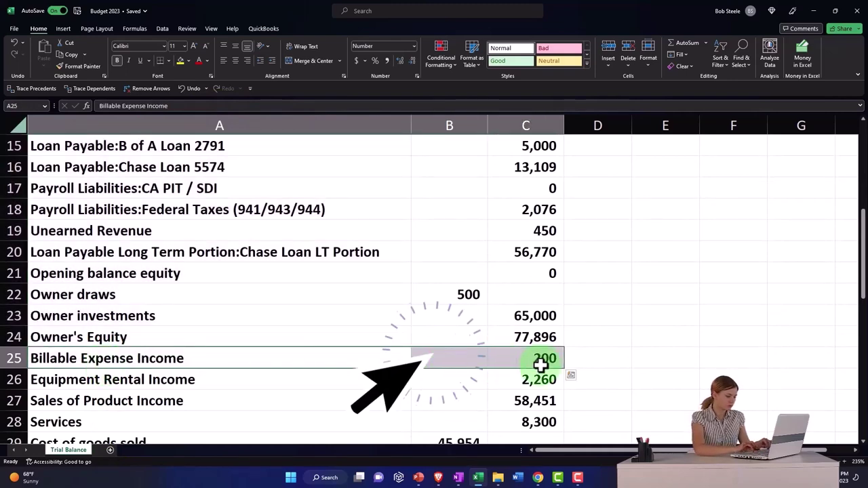
drag(111, 333, 501, 339)
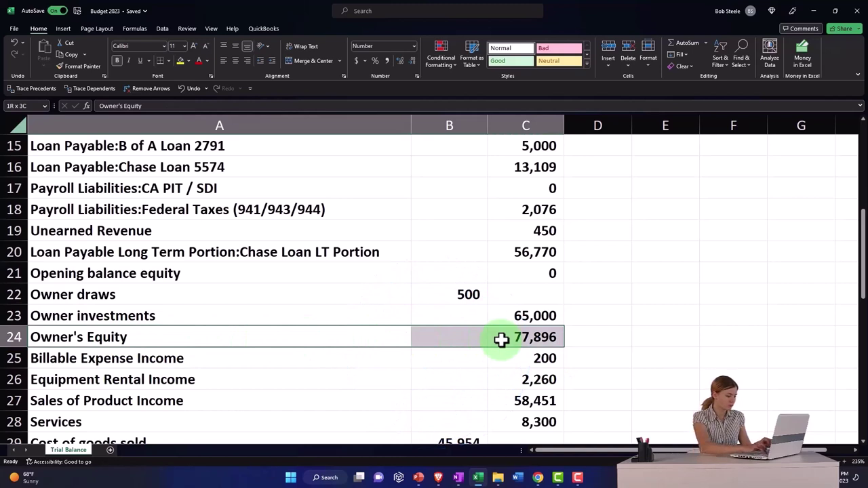
click(8, 337)
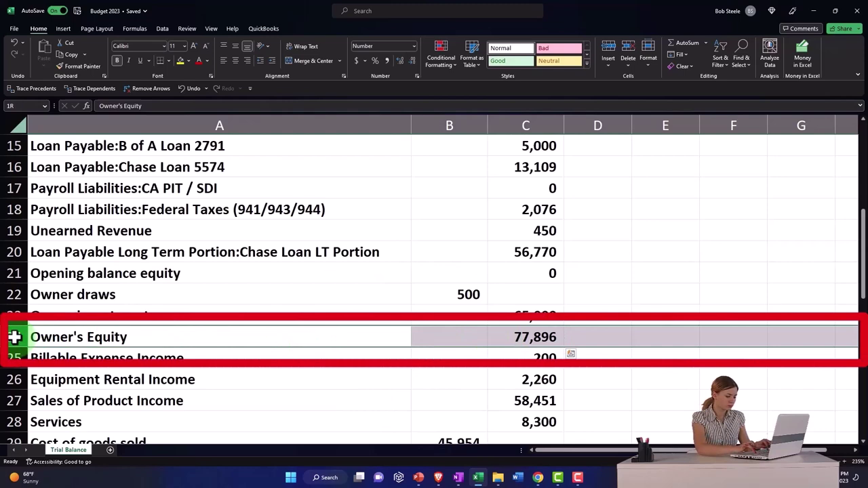
drag(15, 337, 11, 48)
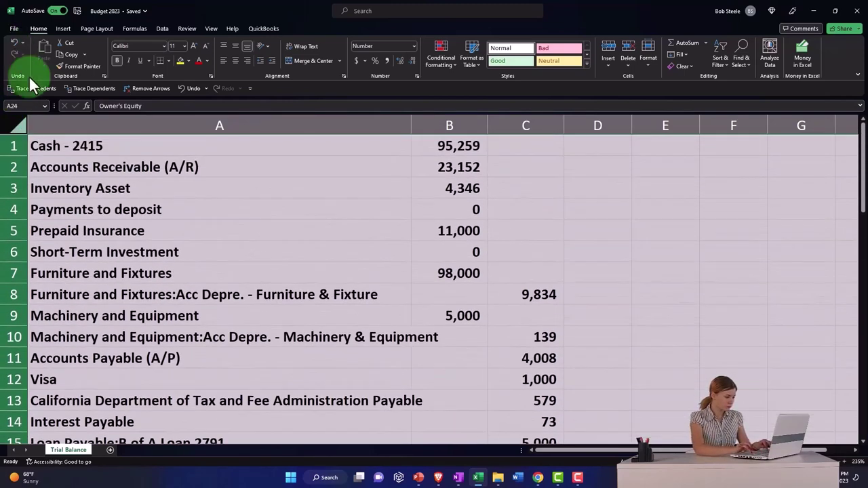
right_click(90, 200)
click(116, 304)
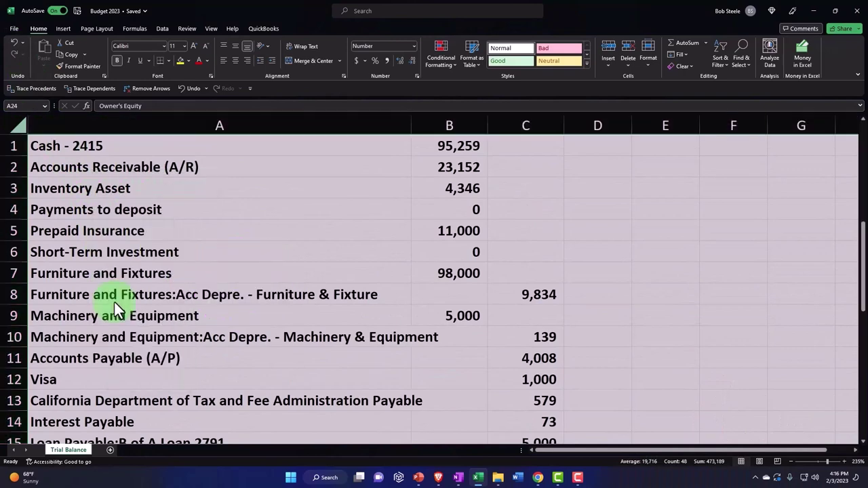
click(196, 280)
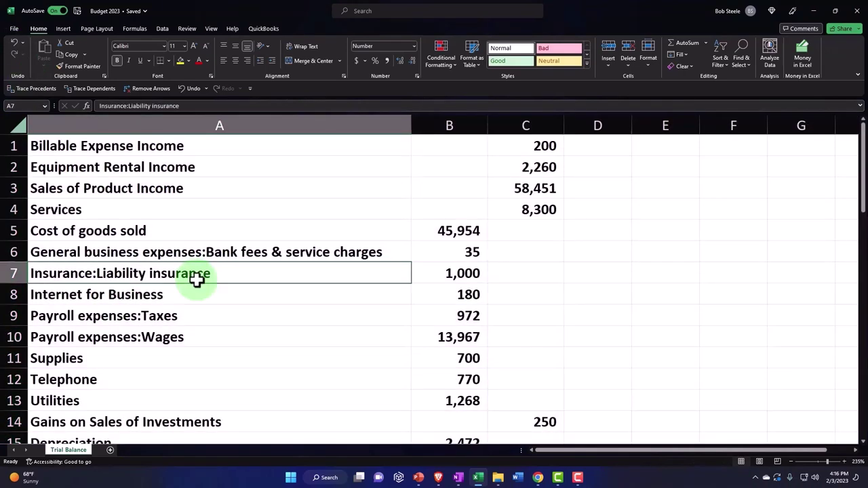
Check the stored debit total and clear the contents of rows 18 to 25, covering the TOTAL row and the report timestamp
scroll(196, 281, down, 4)
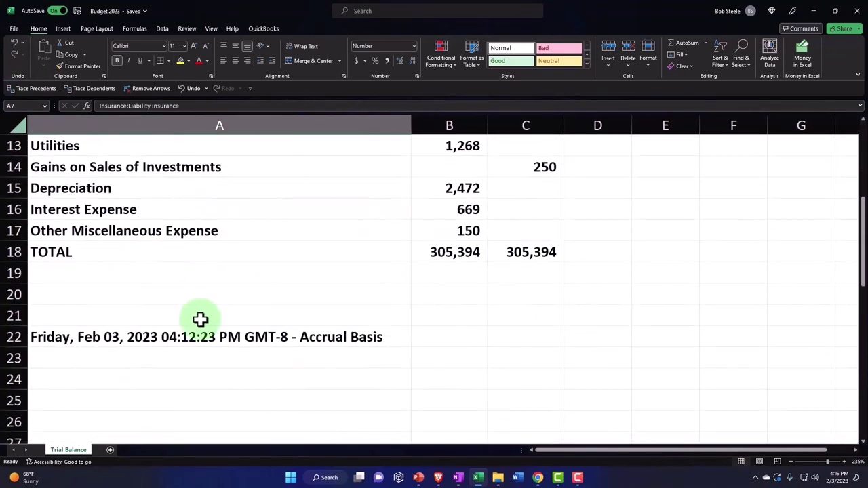
double_click(450, 252)
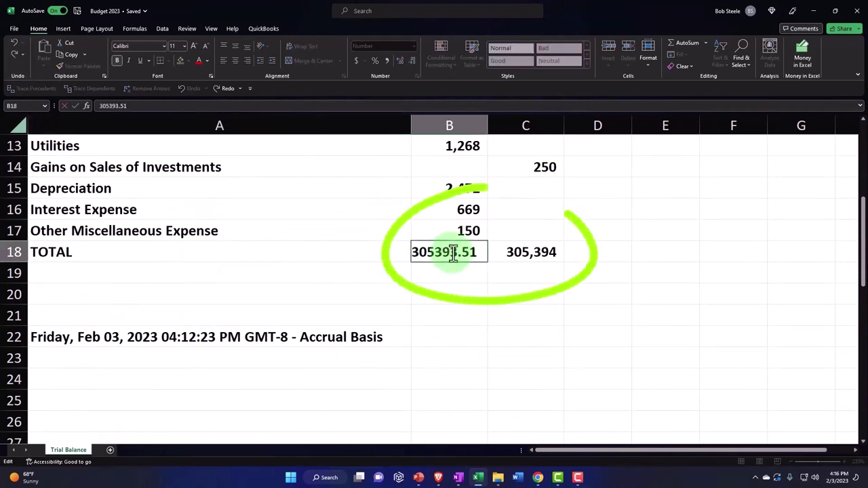
key(Return)
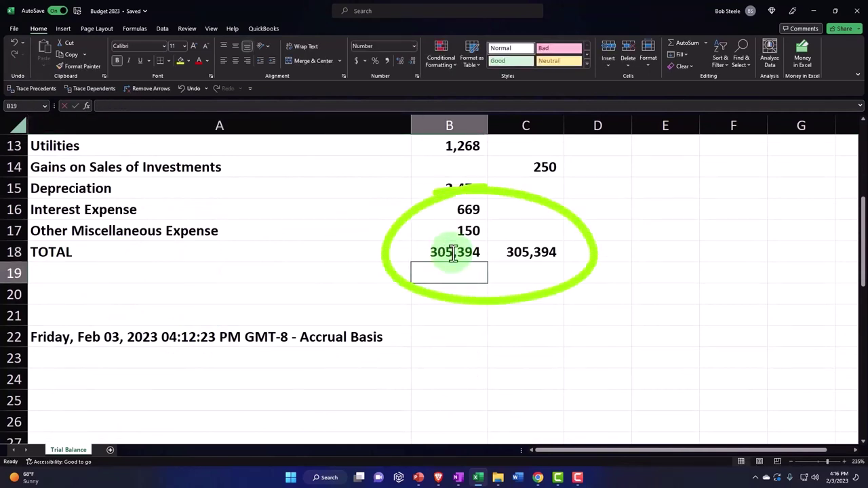
click(13, 252)
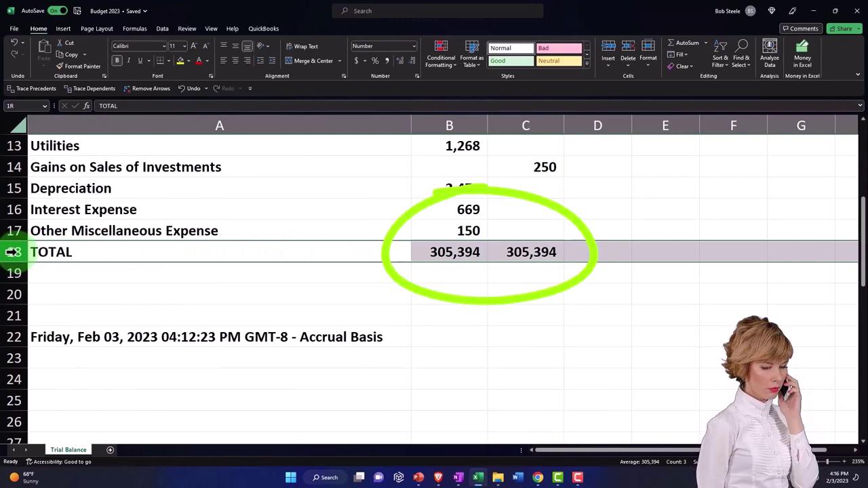
mouse_move(14, 252)
mouse_down()
mouse_move(19, 403)
mouse_move(79, 399)
mouse_up()
right_click(79, 399)
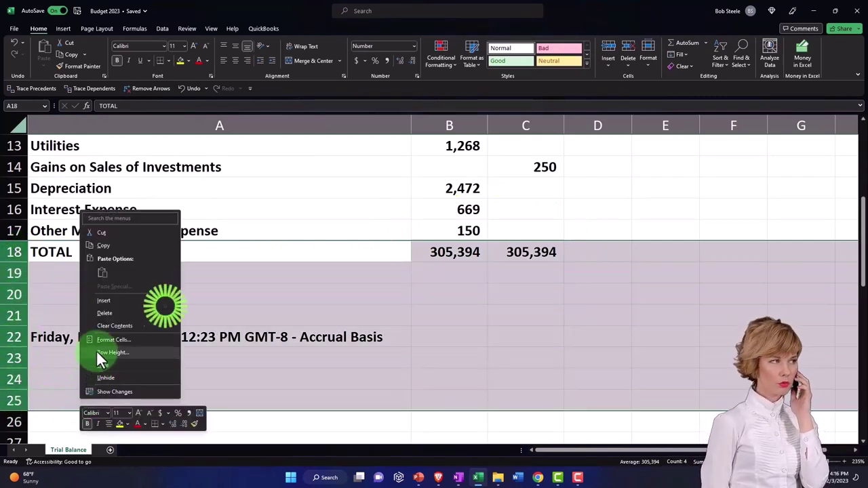
click(112, 325)
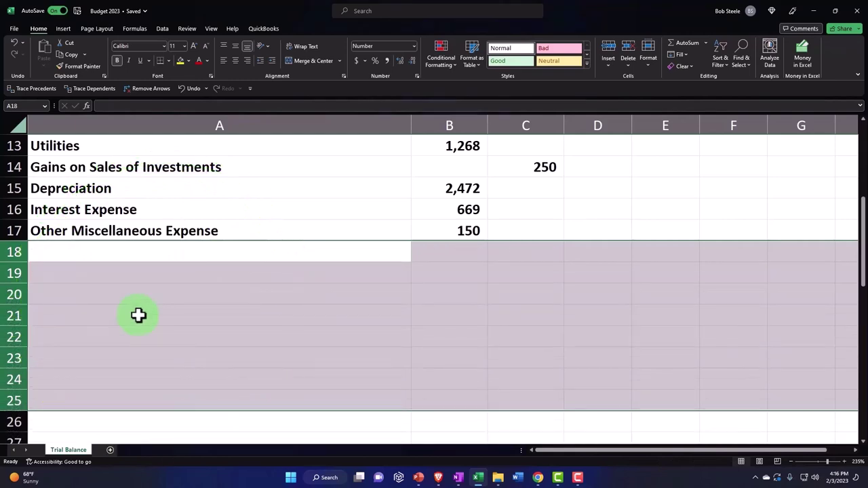
Examine the income credits and expense debits down to Other Miscellaneous Expense, including how the Cost of goods sold amount is stored
scroll(138, 315, up, 4)
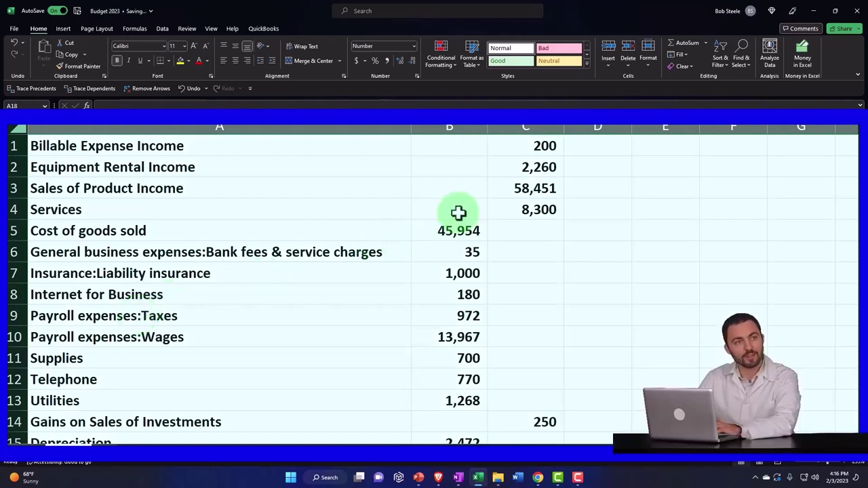
click(518, 150)
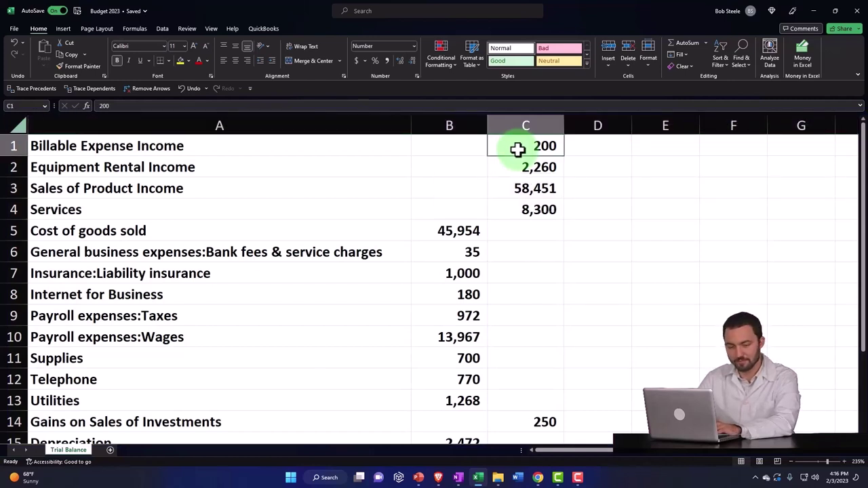
click(462, 226)
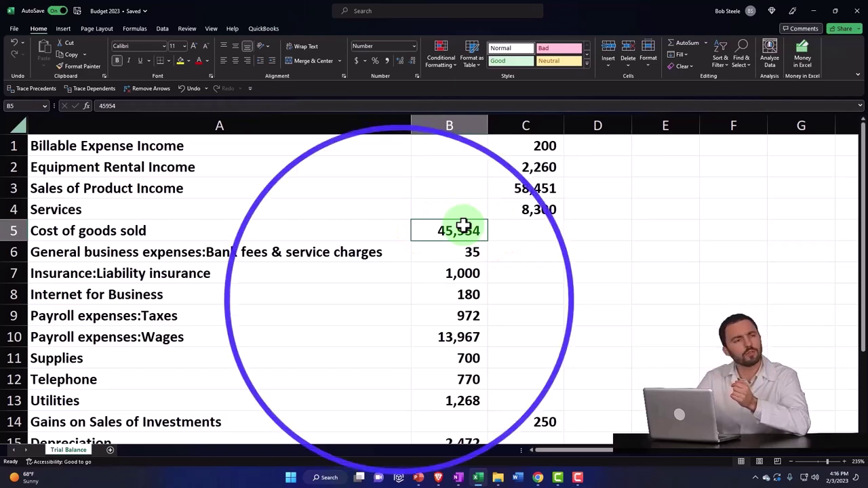
scroll(462, 227, down, 2)
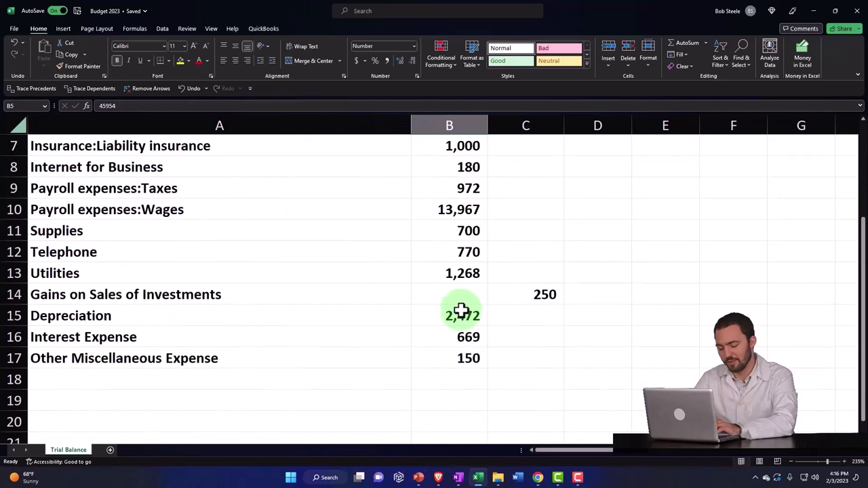
scroll(458, 328, up, 2)
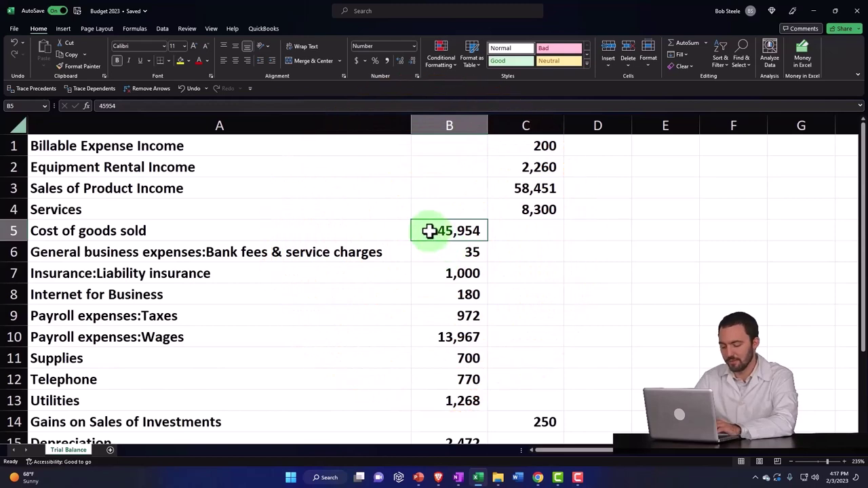
double_click(431, 231)
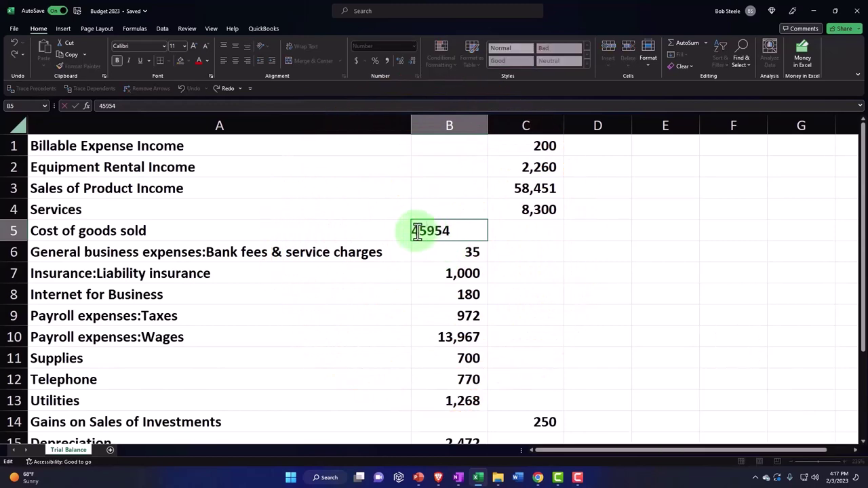
key(Return)
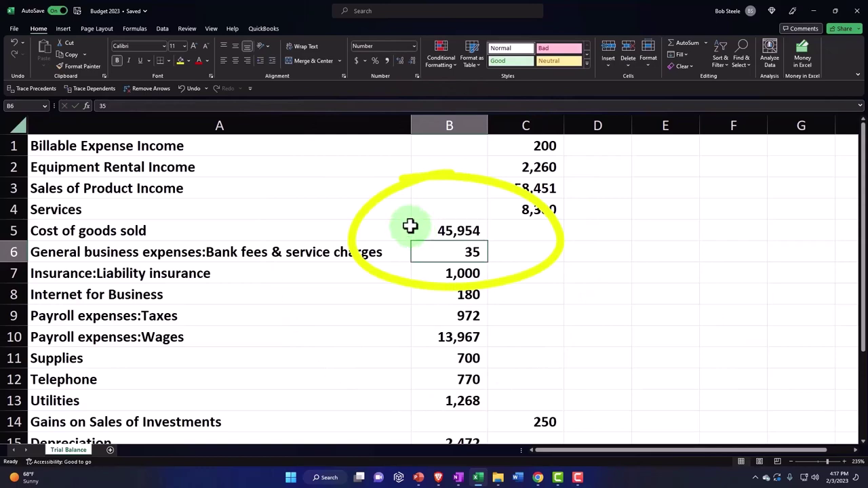
Copy column B and paste it at E1 with Paste Special's Subtract operation to produce the debit amounts as negatives
click(440, 125)
right_click(447, 176)
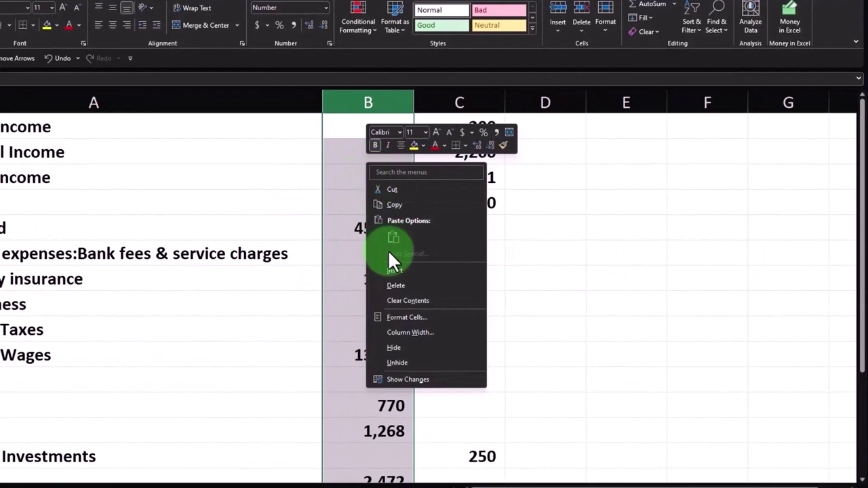
click(396, 206)
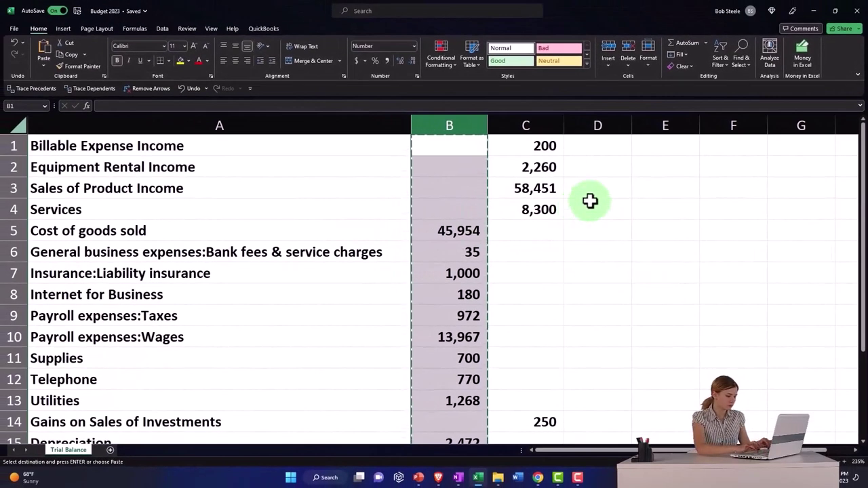
click(656, 148)
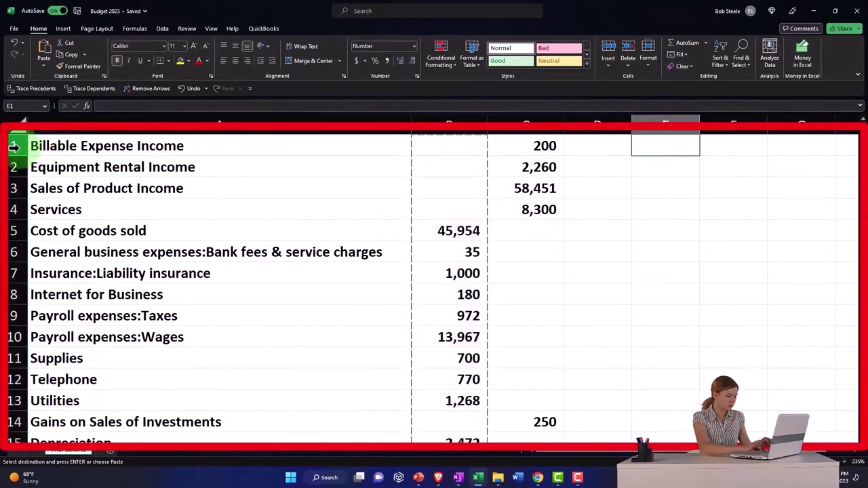
right_click(675, 145)
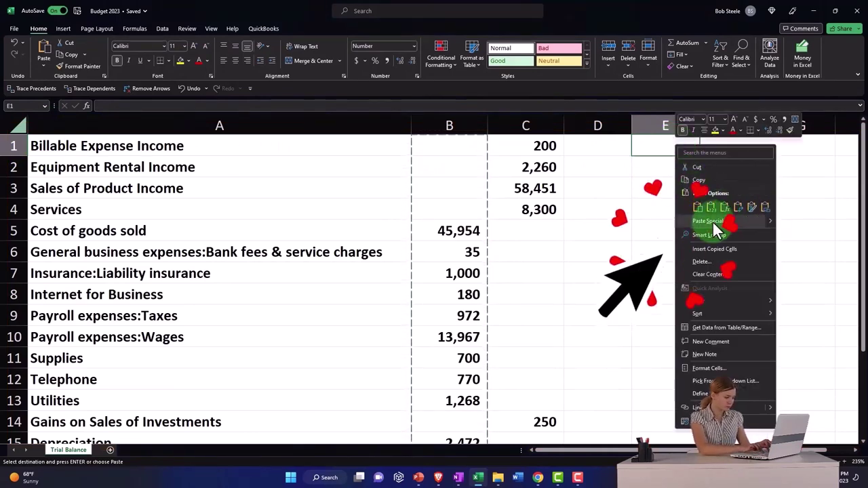
click(712, 220)
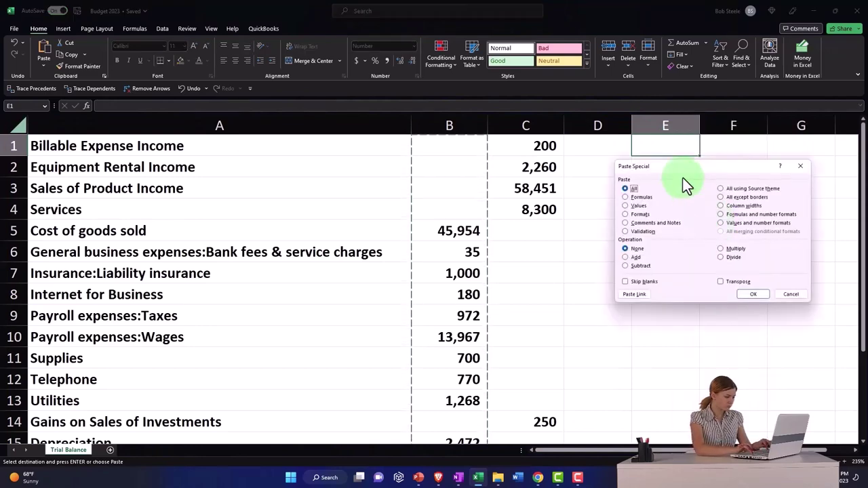
drag(678, 177, 680, 215)
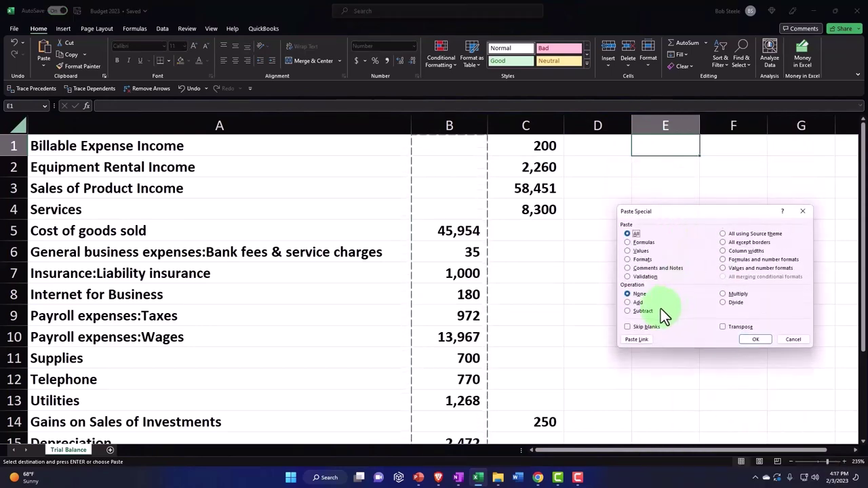
click(628, 311)
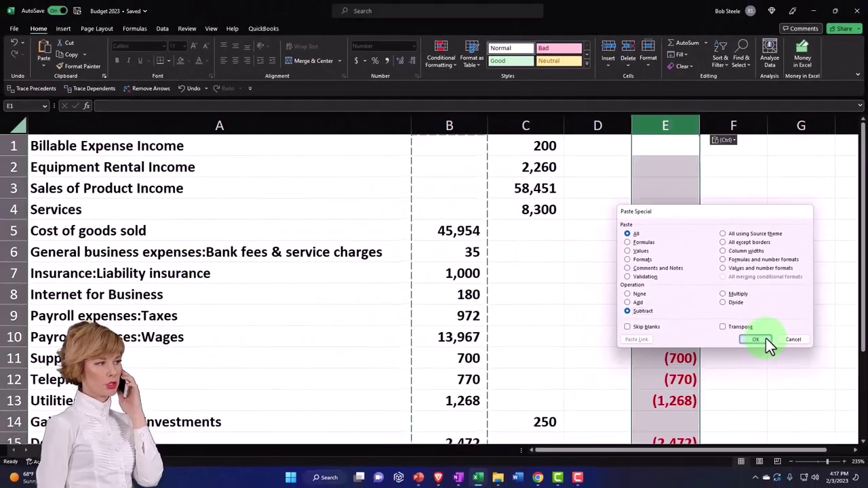
click(753, 349)
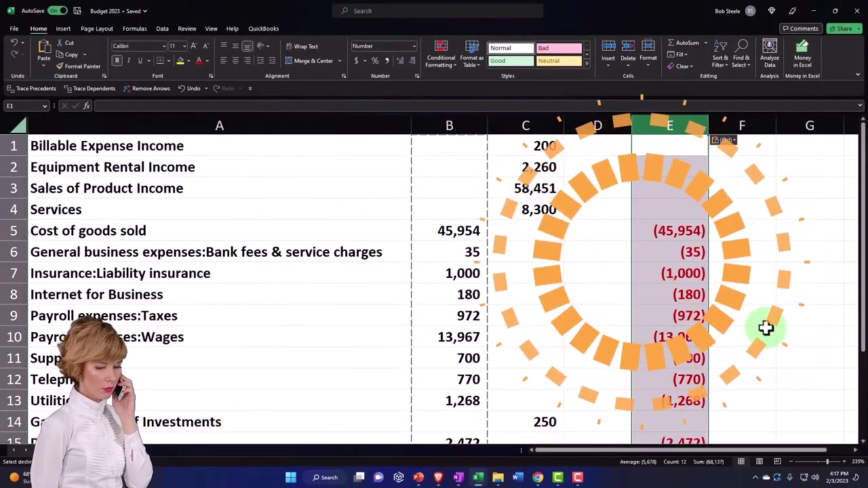
scroll(766, 327, down, 4)
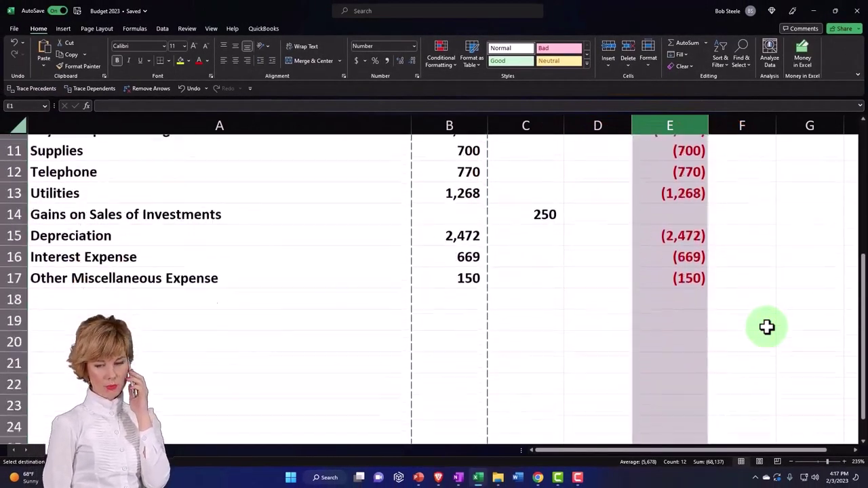
Paste the negative amounts copied from column E over column B starting at B1, and delete column E
scroll(767, 327, up, 4)
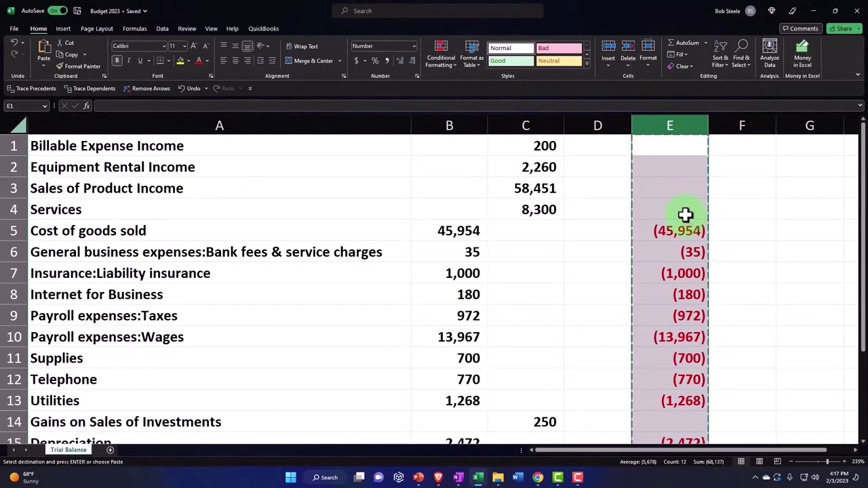
click(456, 143)
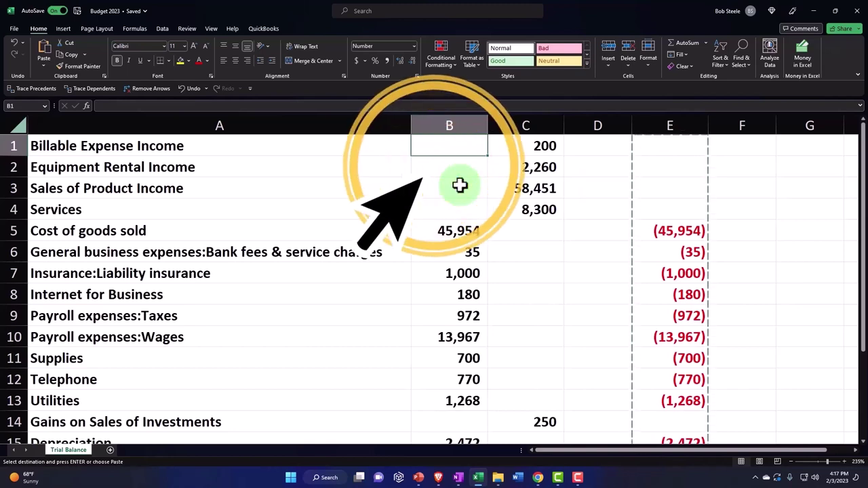
key(ctrl+v)
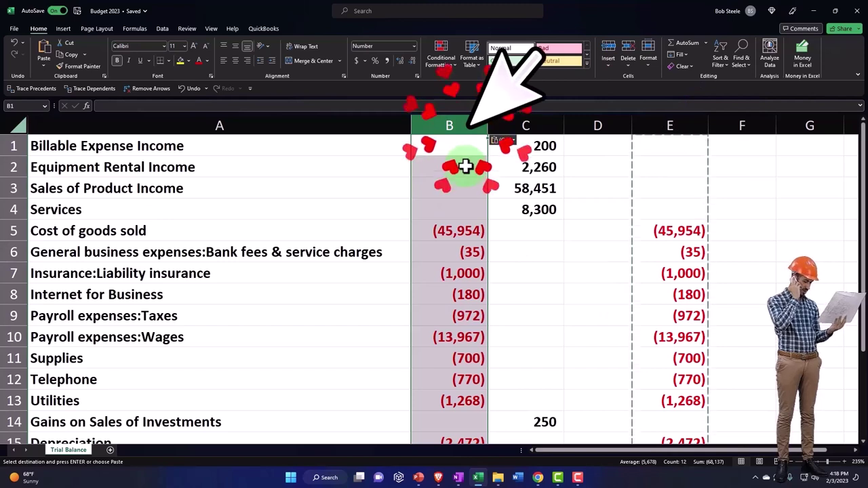
click(648, 125)
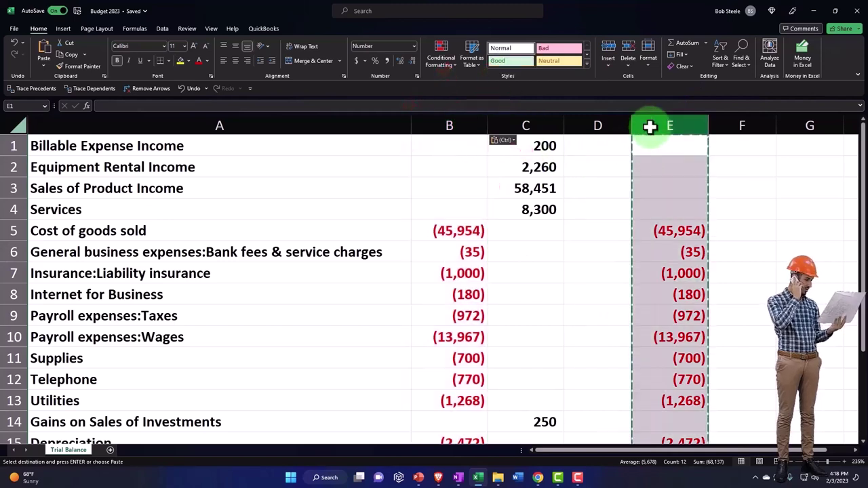
right_click(660, 180)
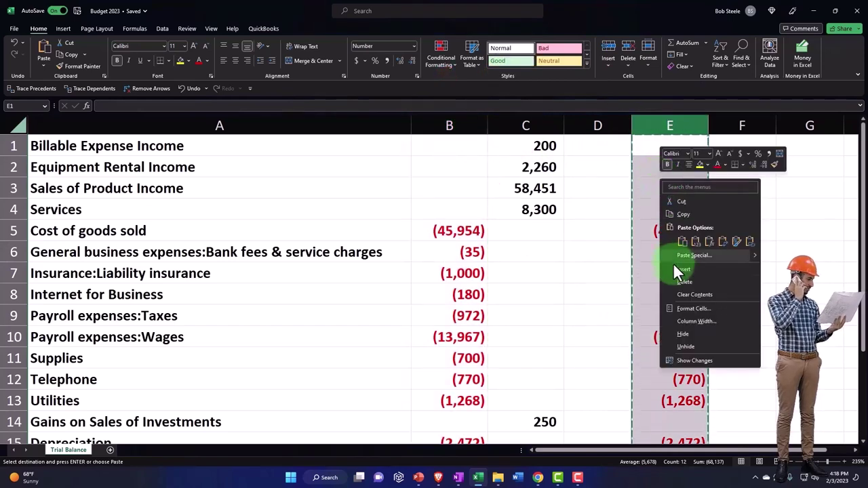
click(680, 282)
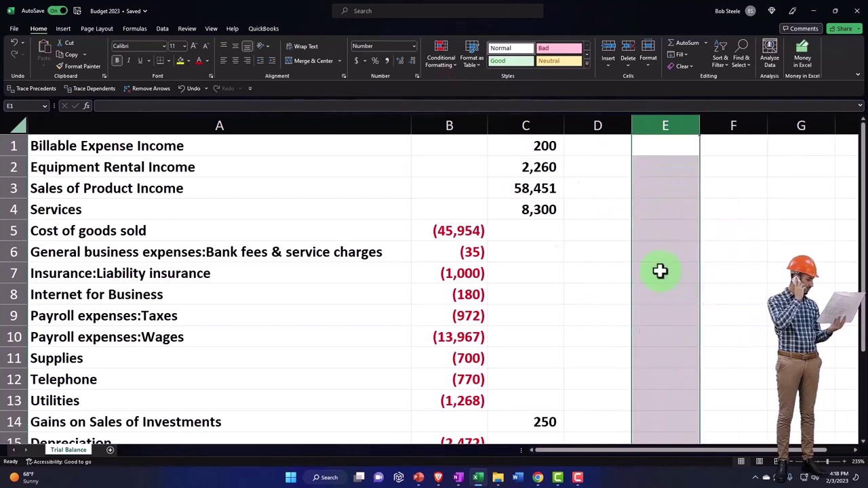
Move the Billable Expense Income and Equipment Rental Income amounts from column C into B1 and B2
drag(531, 145, 534, 208)
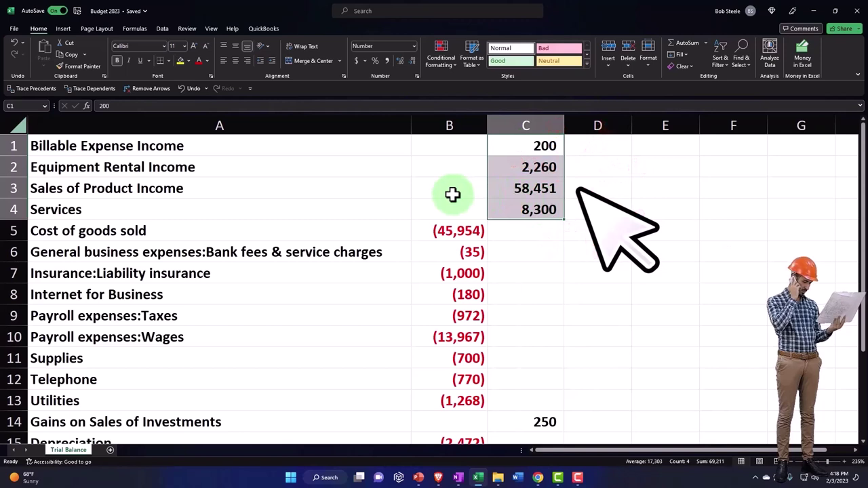
click(505, 146)
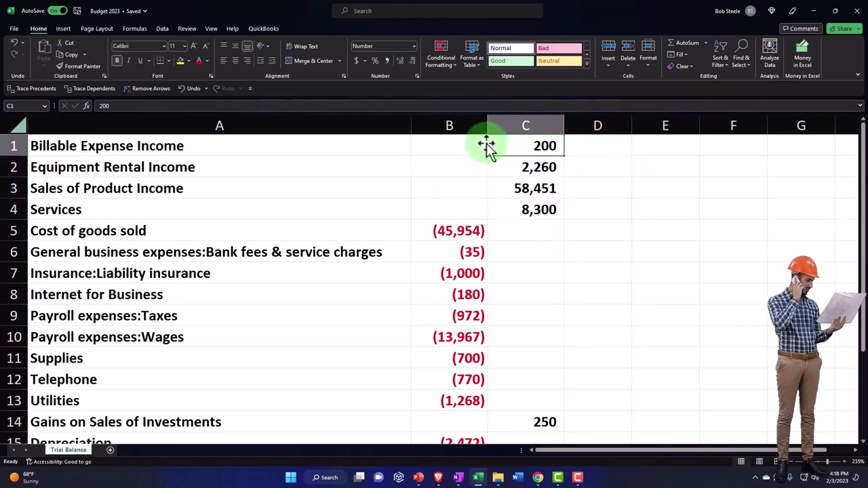
drag(490, 149, 476, 150)
right_click(513, 168)
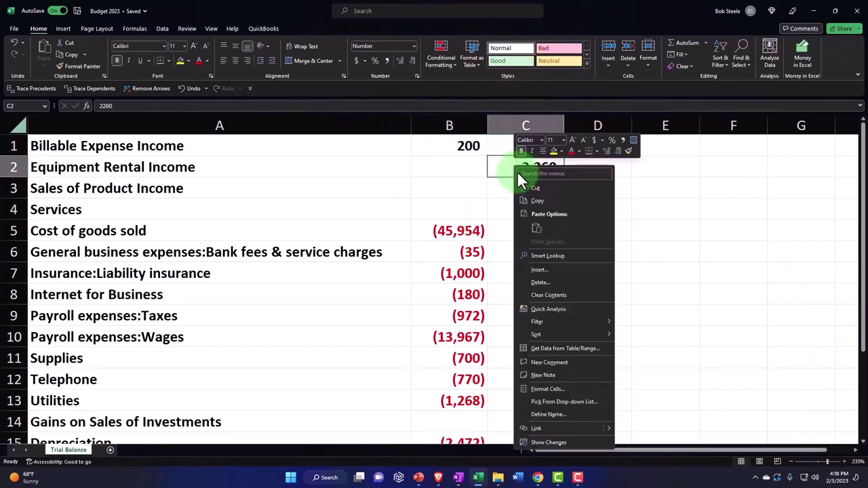
click(533, 187)
click(457, 171)
right_click(459, 175)
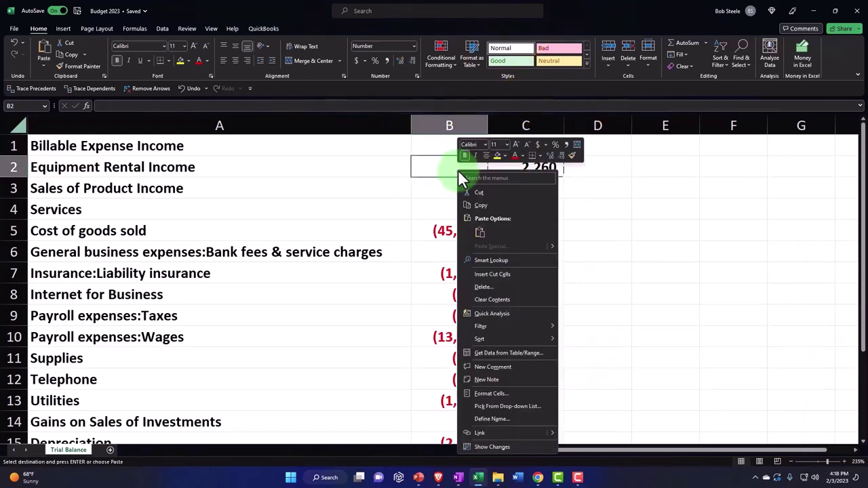
click(480, 233)
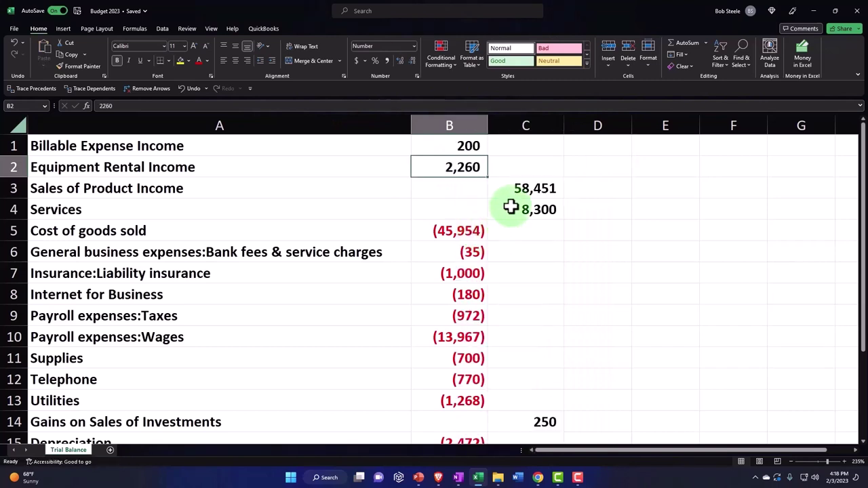
Move the Sales of Product Income, Services and Gains on Sales of Investments amounts from column C into column B on their own rows
drag(510, 188, 510, 208)
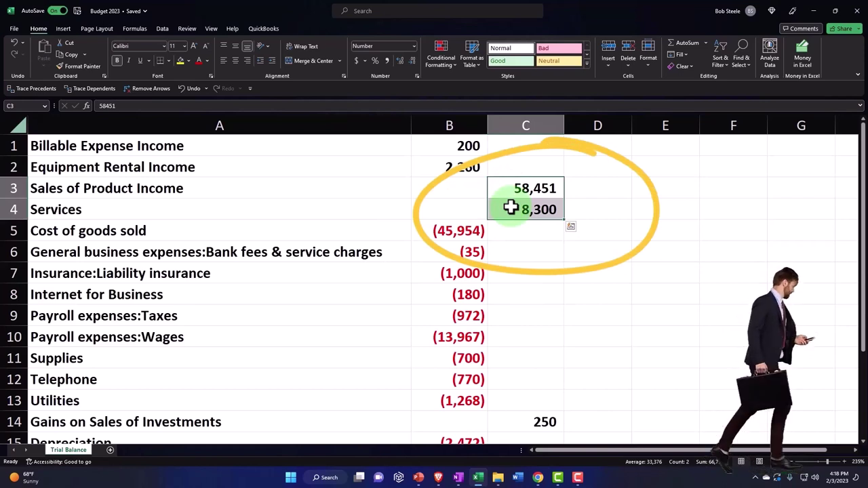
key(ctrl+x)
click(471, 188)
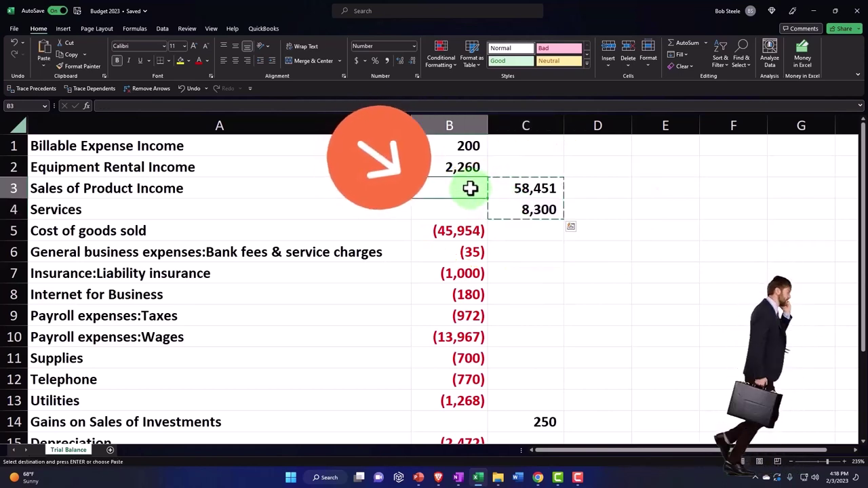
key(ctrl+v)
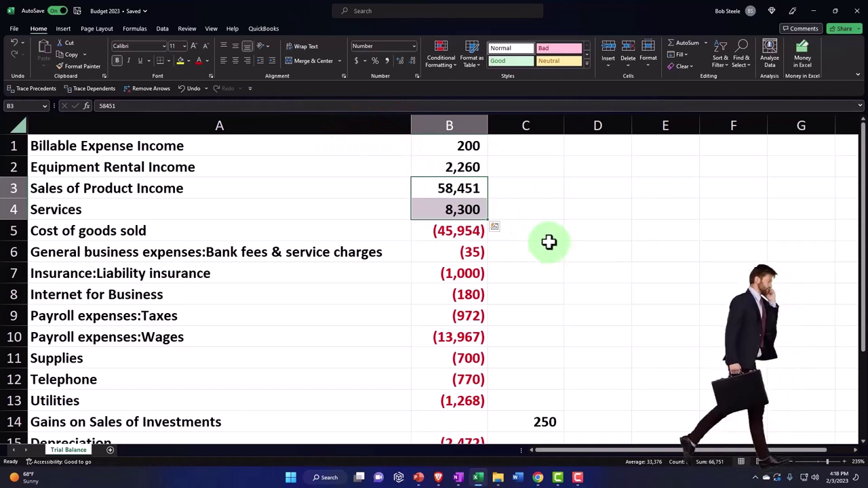
scroll(554, 262, down, 2)
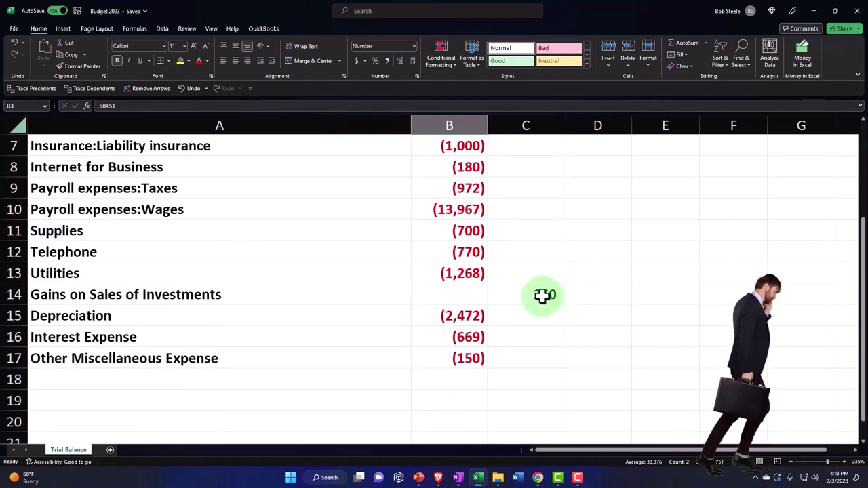
click(544, 295)
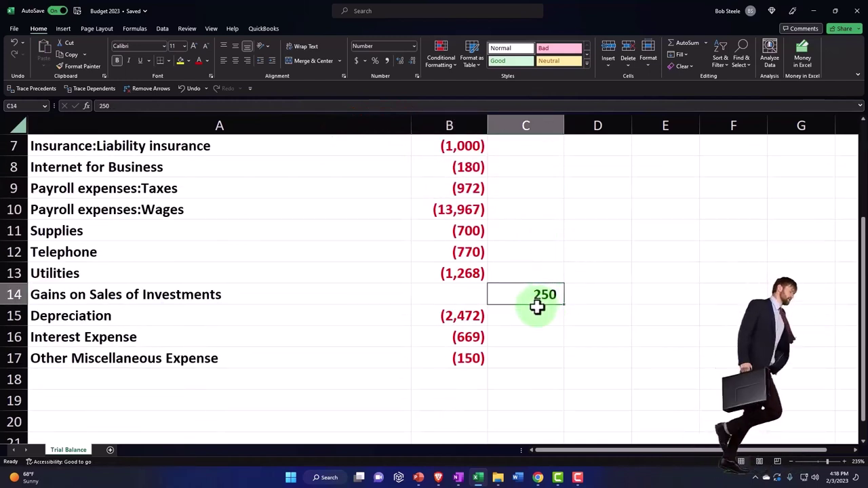
key(ctrl+x)
click(474, 294)
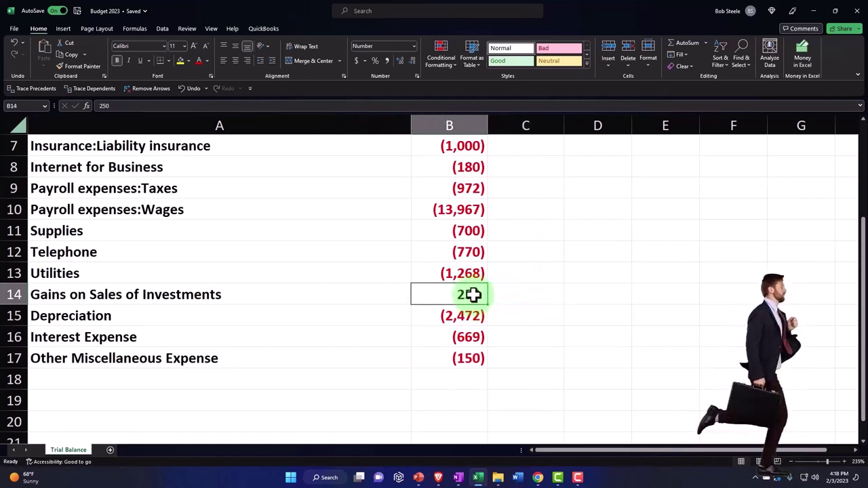
Enter the label Net Income in A18, directly below Other Miscellaneous Expense
click(110, 378)
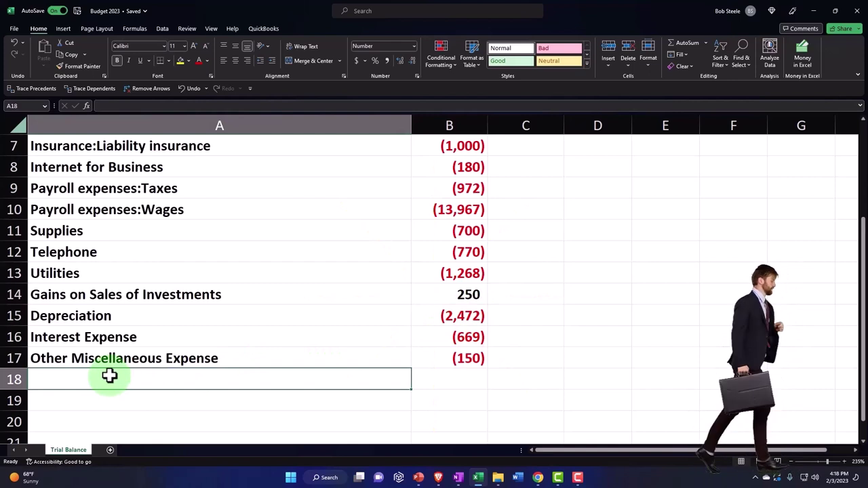
text(Net Inco)
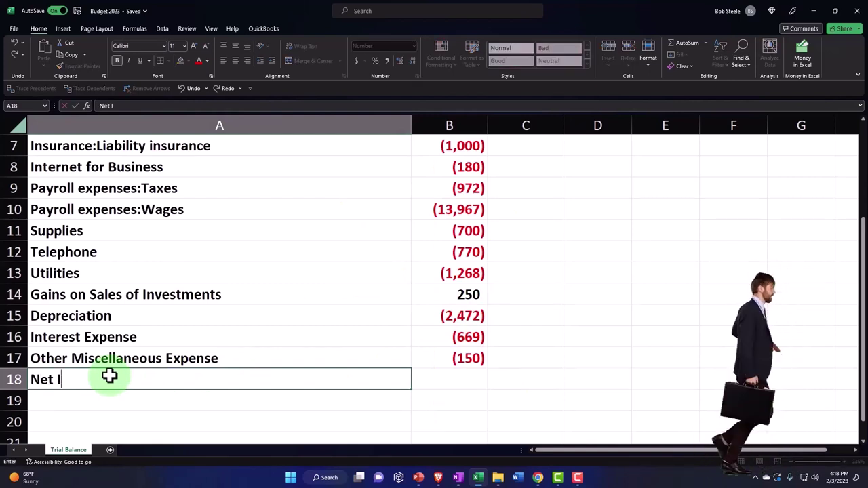
text(me)
key(Tab)
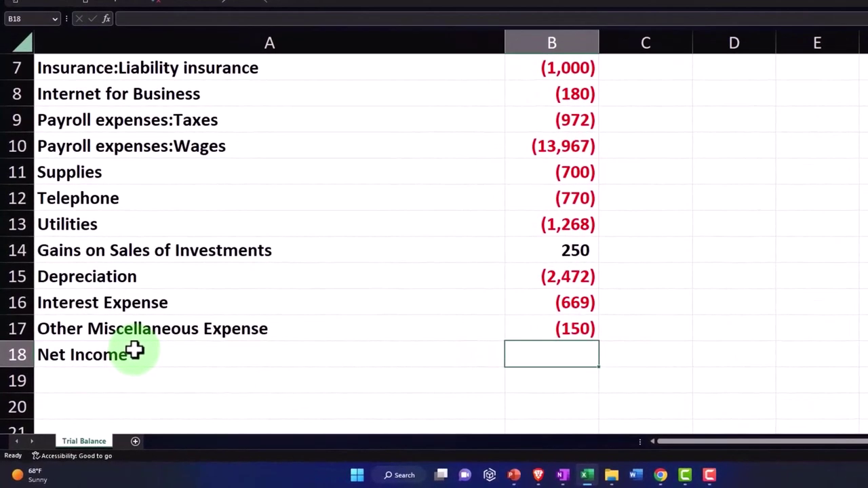
Switch to QuickBooks Online in Chrome and check the total net income on the Get Great Guitars profit and loss report
mouse_move(660, 473)
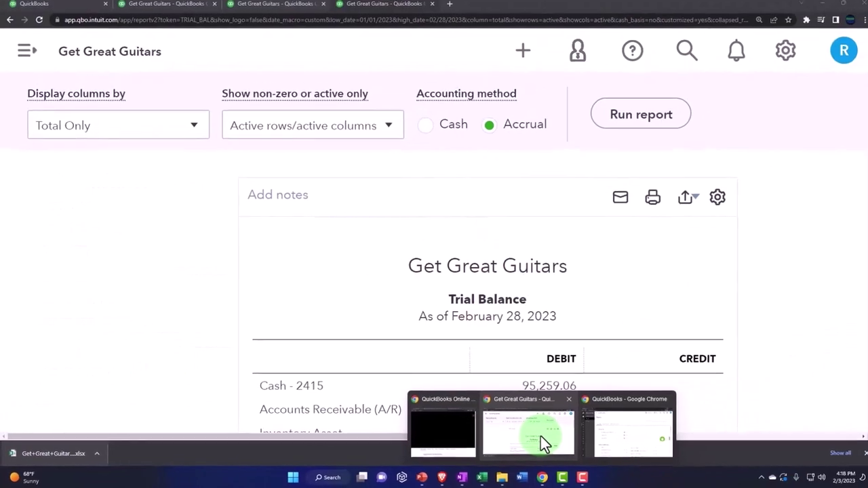
click(625, 429)
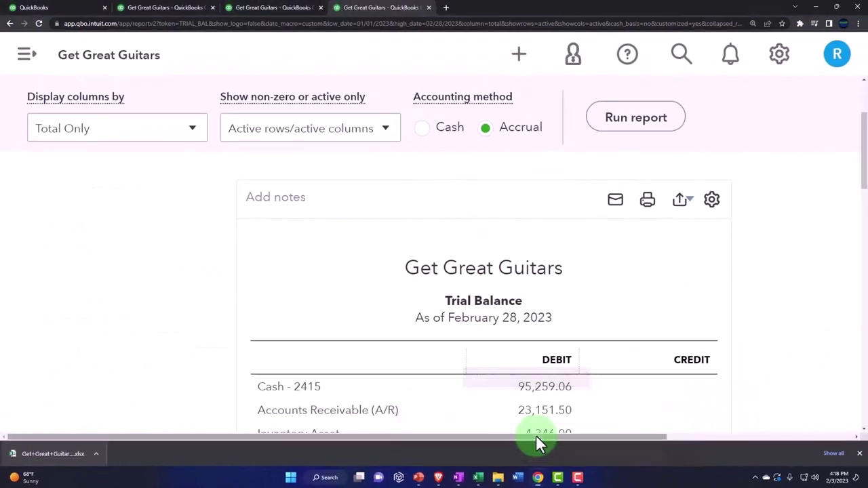
click(303, 13)
scroll(330, 251, down, 10)
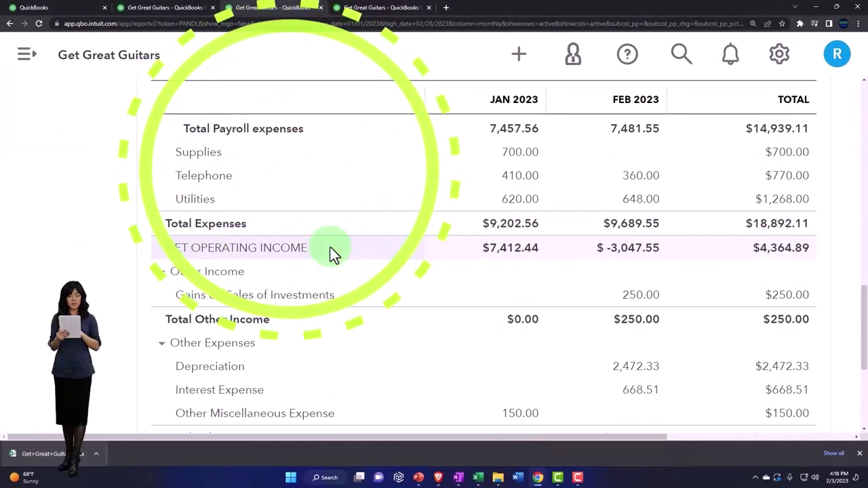
scroll(331, 249, down, 3)
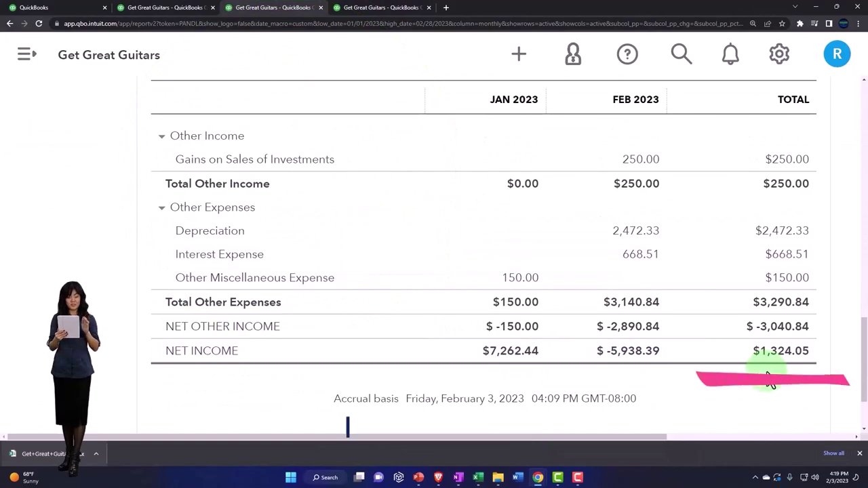